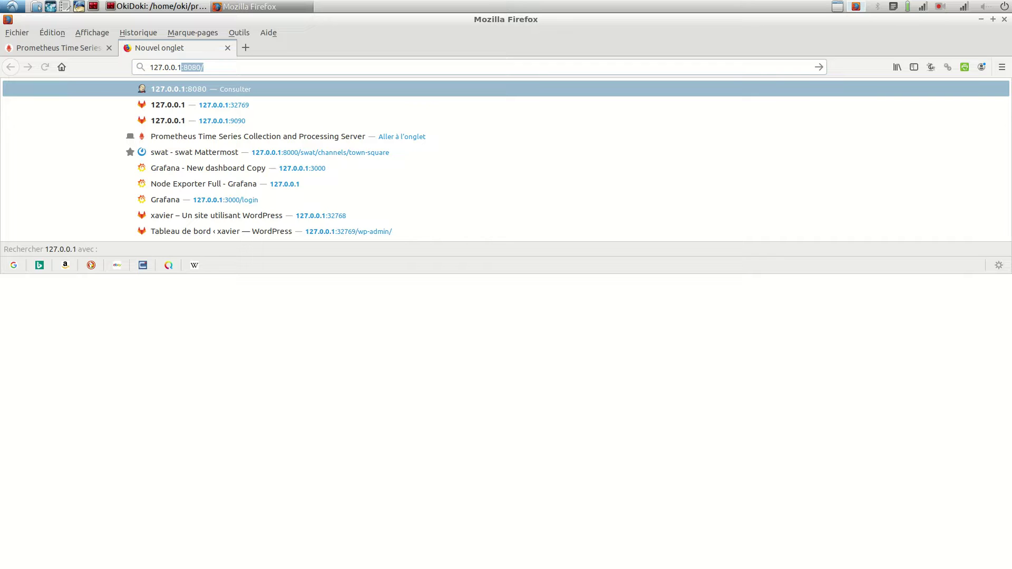
Step: Load the Node Exporter at 127.0.0.1:9100, open its Metrics listing and scroll to the node_disk counters
{"action": "type", "text": ":9100"}
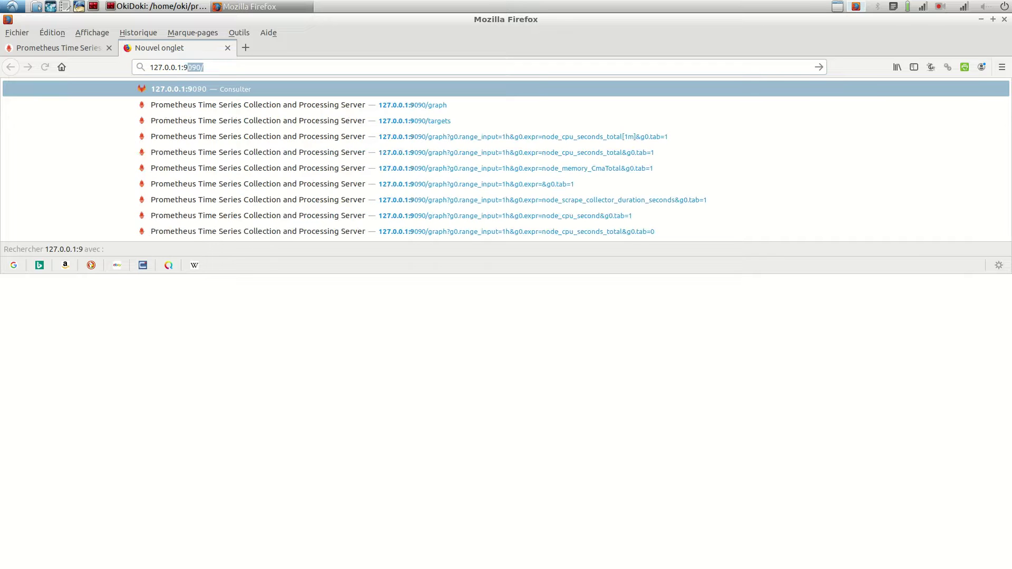
{"action": "key", "text": "Return"}
{"action": "left_click", "coordinate": [19, 127]}
{"action": "left_click_drag", "start_coordinate": [231, 67], "coordinate": [149, 67]}
{"action": "left_click_drag", "start_coordinate": [151, 135], "coordinate": [77, 401]}
{"action": "scroll", "coordinate": [78, 400], "scroll_direction": "down", "scroll_amount": 5}
{"action": "scroll", "coordinate": [179, 329], "scroll_direction": "down", "scroll_amount": 20}
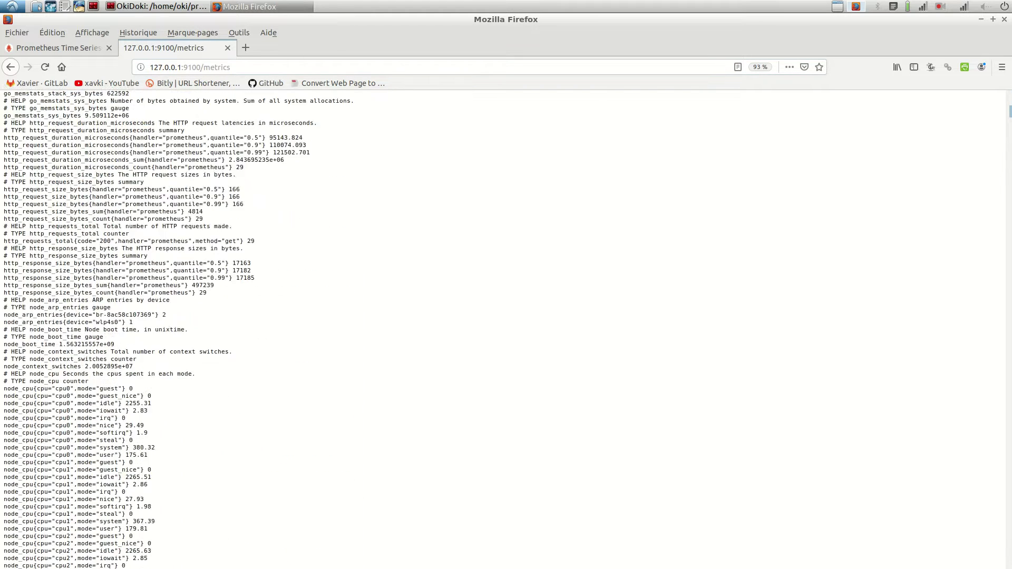
{"action": "scroll", "coordinate": [179, 330], "scroll_direction": "down", "scroll_amount": 20}
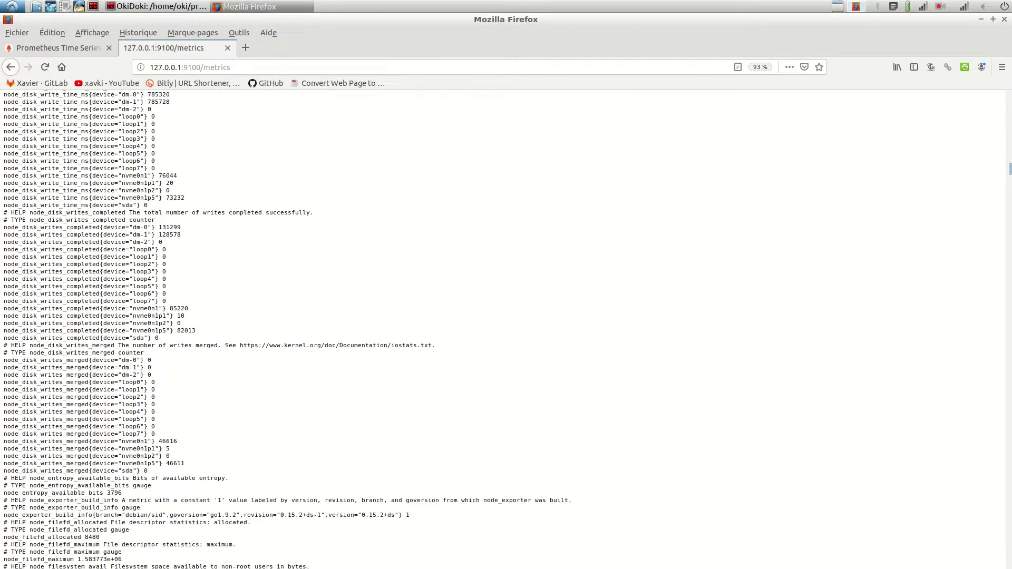
Step: Open etc/prometheus/prometheus.yml in Vim, check the node target 172.37.1.1:9100, and quit unchanged
{"action": "left_click", "coordinate": [158, 6]}
{"action": "key", "text": "Up"}
{"action": "key", "text": "Up"}
{"action": "key", "text": "Down"}
{"action": "key", "text": "Return"}
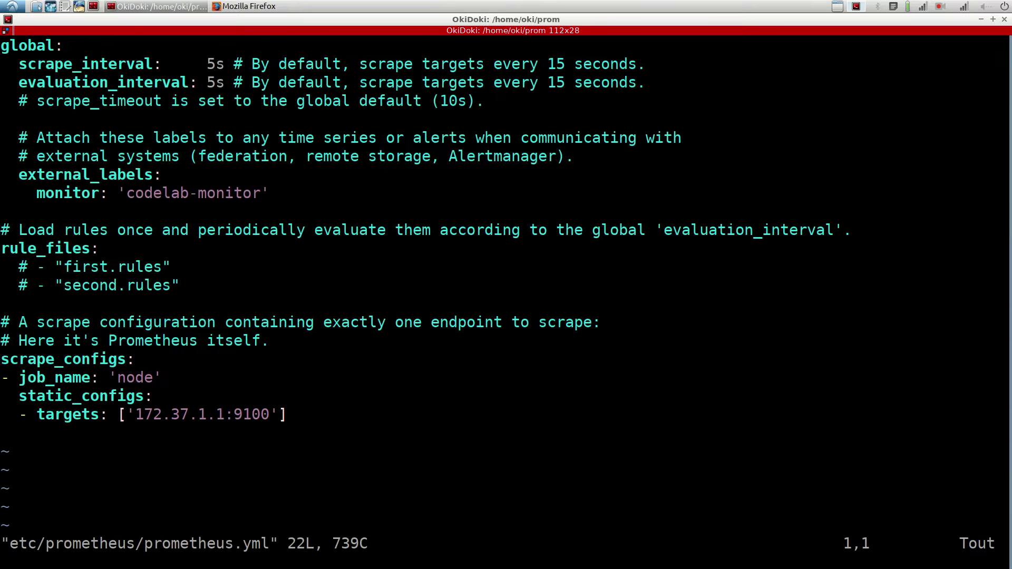
{"action": "left_click_drag", "start_coordinate": [126, 414], "coordinate": [277, 415]}
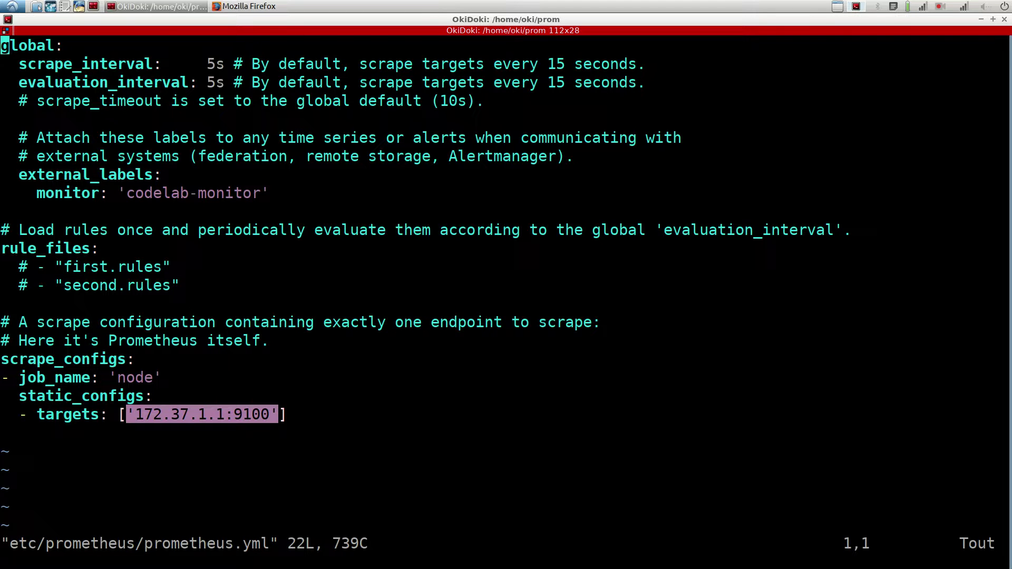
{"action": "key", "text": "Escape"}
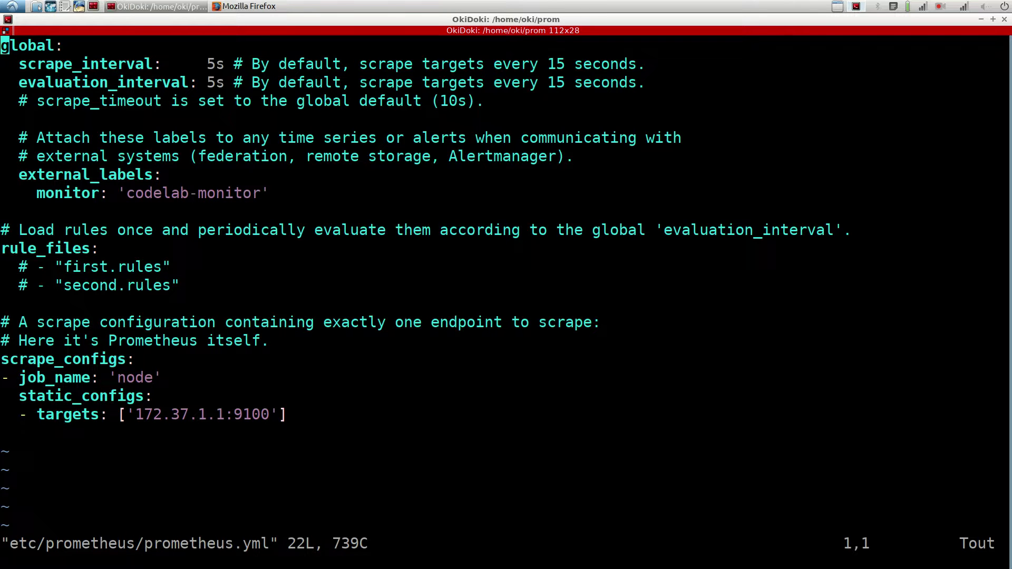
{"action": "left_click_drag", "start_coordinate": [136, 414], "coordinate": [225, 414]}
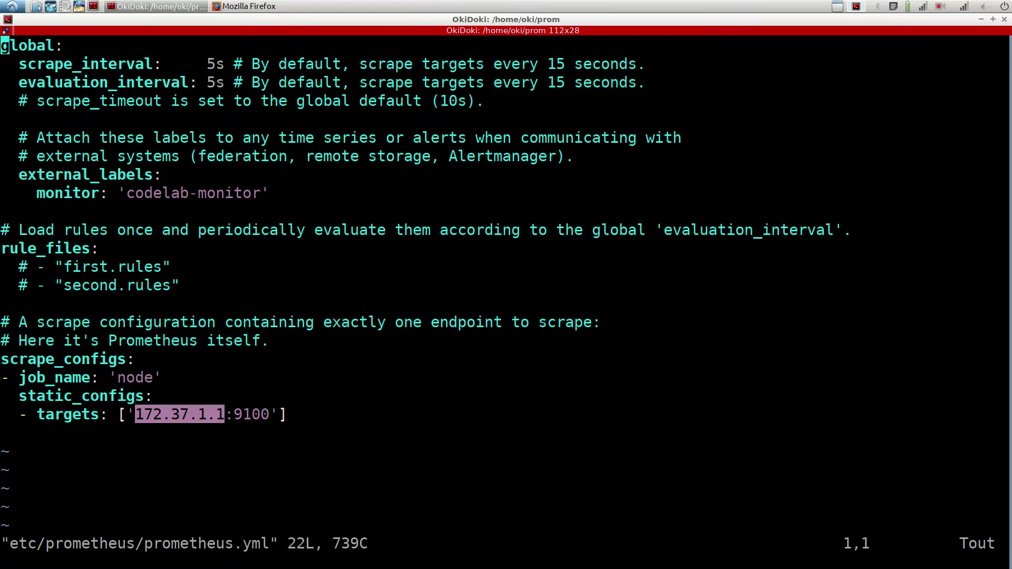
{"action": "type", "text": ":q"}
{"action": "key", "text": "Return"}
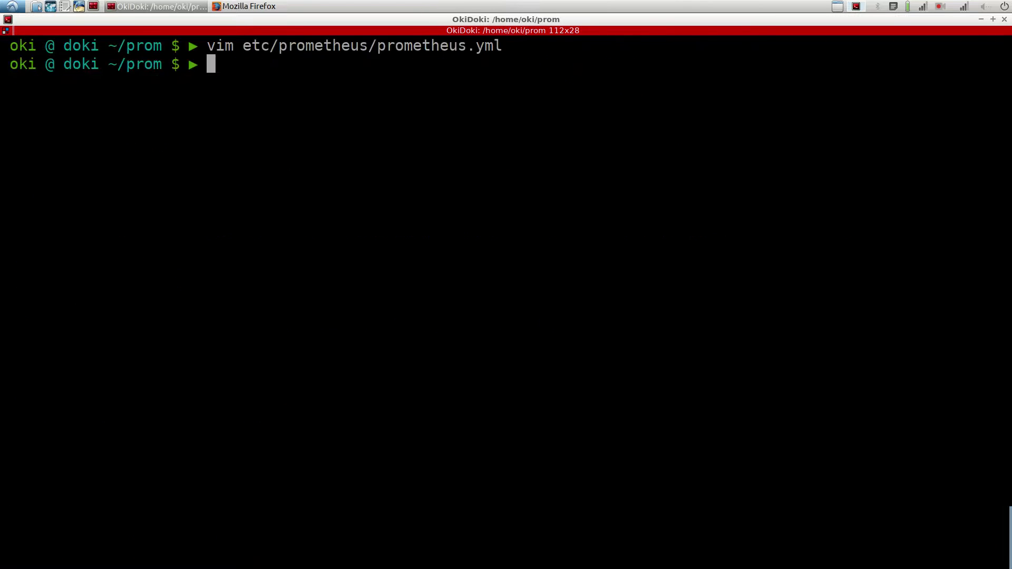
Step: Insert node_cpu from Prometheus's metric list and execute it, listing per-CPU series for 172.37.1.1:9100
{"action": "key", "text": "alt+Tab"}
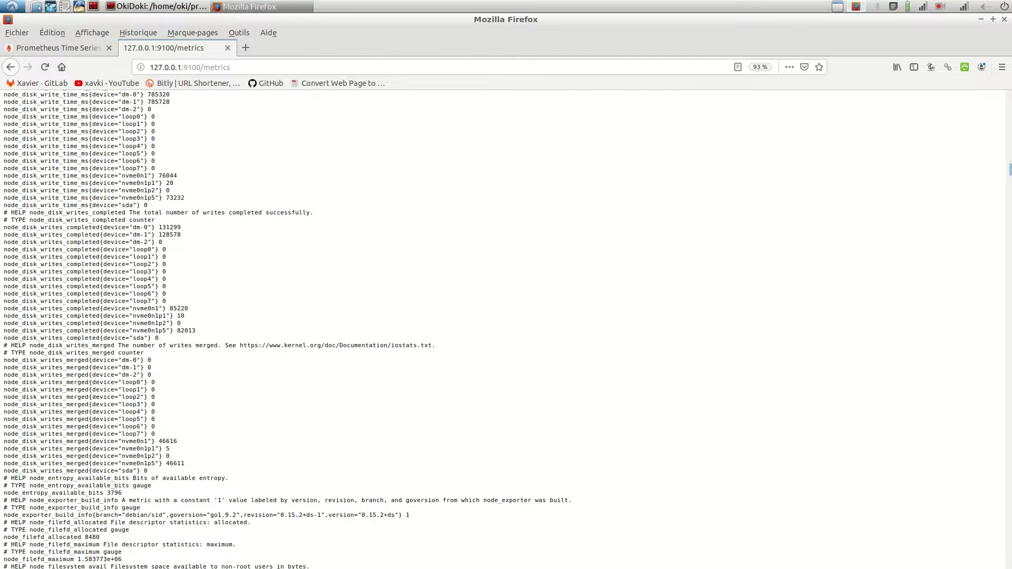
{"action": "key", "text": "ctrl+Tab"}
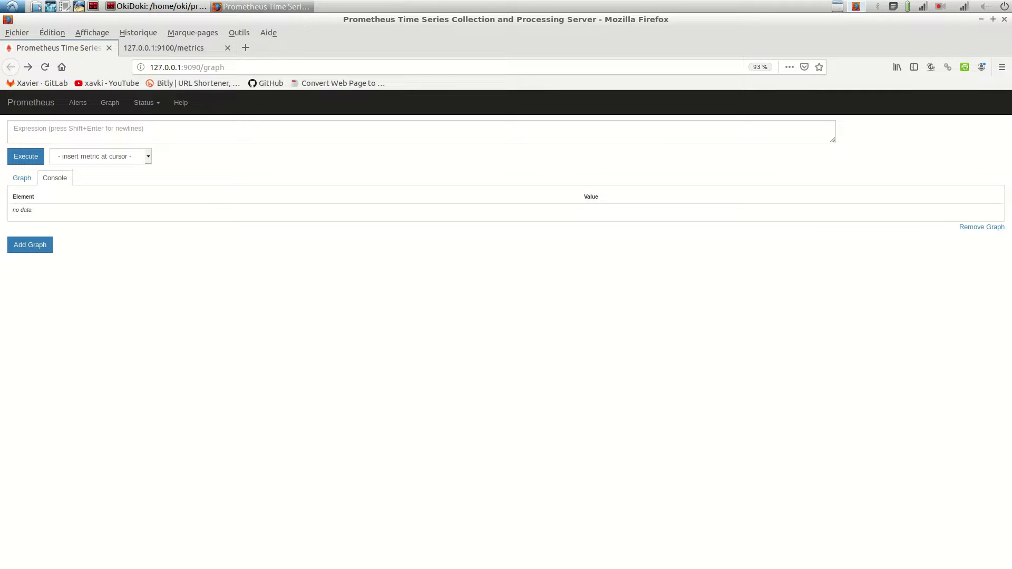
{"action": "key", "text": "alt+Down"}
{"action": "key", "text": "Down"}
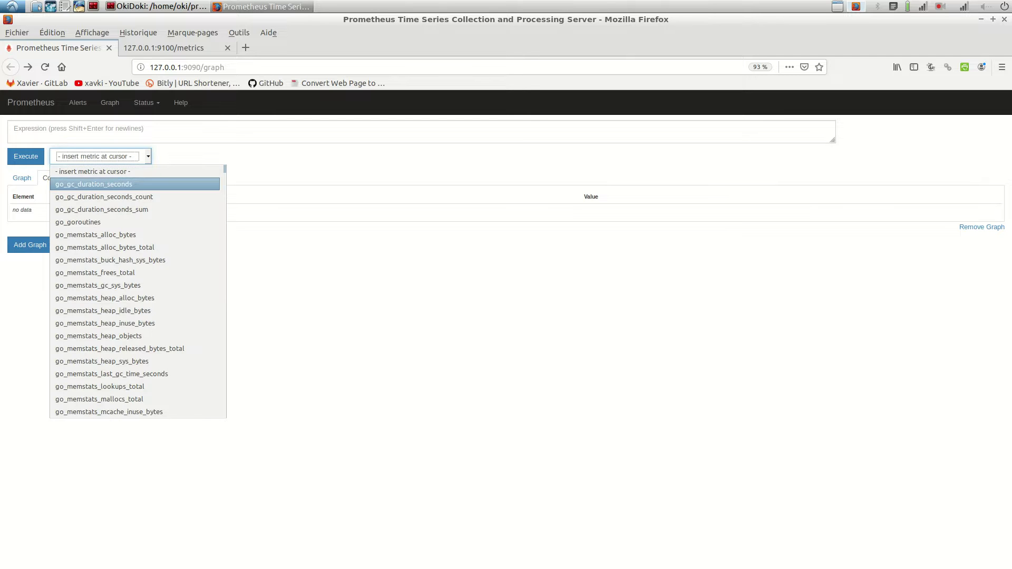
{"action": "key", "text": "Down"}
{"action": "key", "text": "Down"}
{"action": "key", "text": "Down"}
{"action": "key", "text": "Down"}
{"action": "key", "text": "Down"}
{"action": "key", "text": "Down"}
{"action": "key", "text": "Down"}
{"action": "key", "text": "Down"}
{"action": "key", "text": "Down"}
{"action": "key", "text": "Down"}
{"action": "key", "text": "Down"}
{"action": "key", "text": "Down"}
{"action": "key", "text": "Down"}
{"action": "key", "text": "Down"}
{"action": "key", "text": "Down"}
{"action": "key", "text": "Down"}
{"action": "key", "text": "Down"}
{"action": "key", "text": "Down"}
{"action": "key", "text": "Down"}
{"action": "key", "text": "Down"}
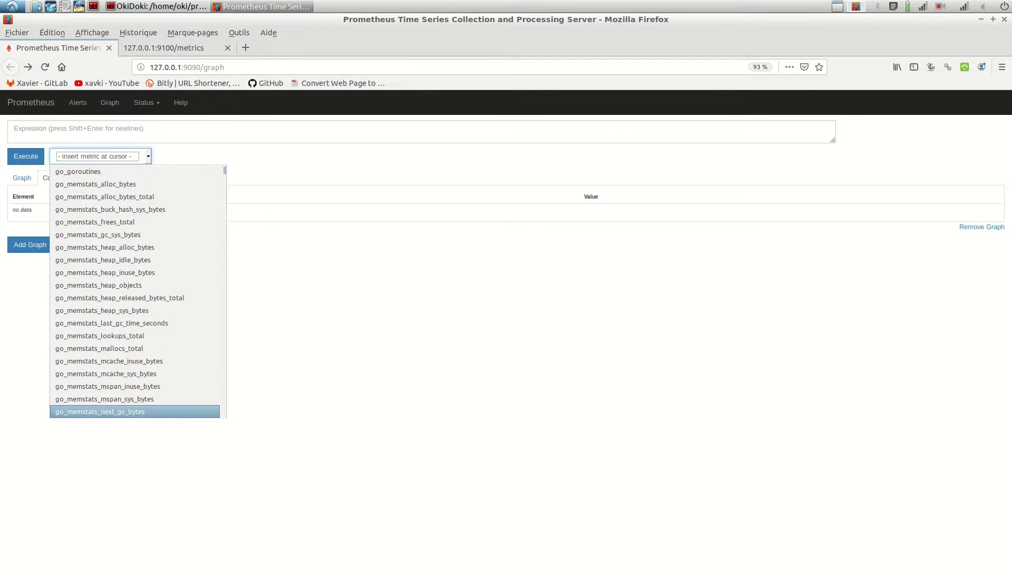
{"action": "key", "text": "Down"}
{"action": "key", "text": "Down"}
{"action": "key", "text": "Down"}
{"action": "key", "text": "Down"}
{"action": "key", "text": "Down"}
{"action": "key", "text": "Down"}
{"action": "key", "text": "Down"}
{"action": "key", "text": "Down"}
{"action": "key", "text": "Down"}
{"action": "key", "text": "Down"}
{"action": "key", "text": "Down"}
{"action": "key", "text": "Down"}
{"action": "key", "text": "Down"}
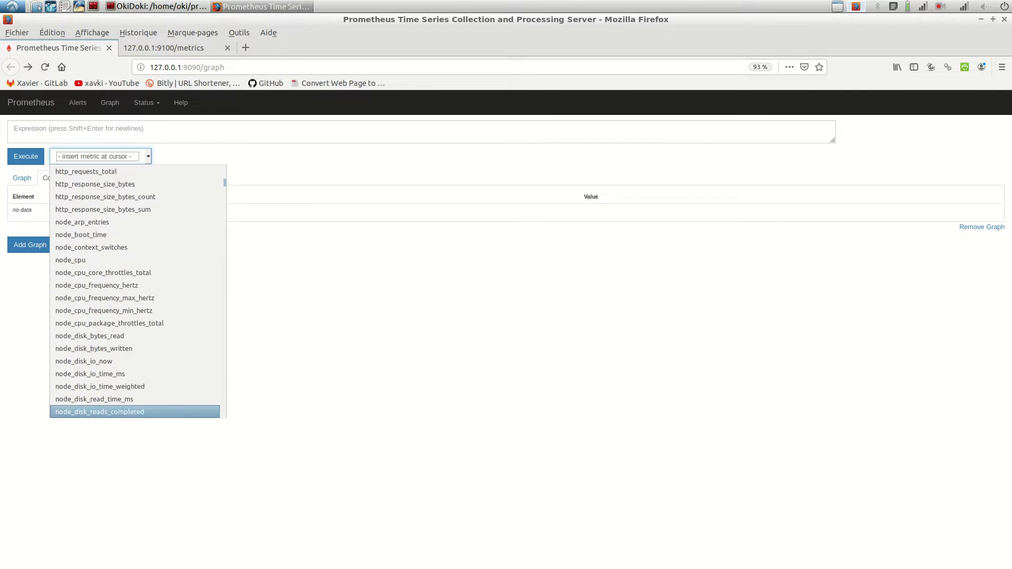
{"action": "key", "text": "Down"}
{"action": "key", "text": "Down"}
{"action": "key", "text": "Down"}
{"action": "key", "text": "Down"}
{"action": "key", "text": "Down"}
{"action": "key", "text": "Down"}
{"action": "key", "text": "Down"}
{"action": "key", "text": "Down"}
{"action": "key", "text": "Down"}
{"action": "key", "text": "Down"}
{"action": "key", "text": "Down"}
{"action": "key", "text": "Down"}
{"action": "key", "text": "Down"}
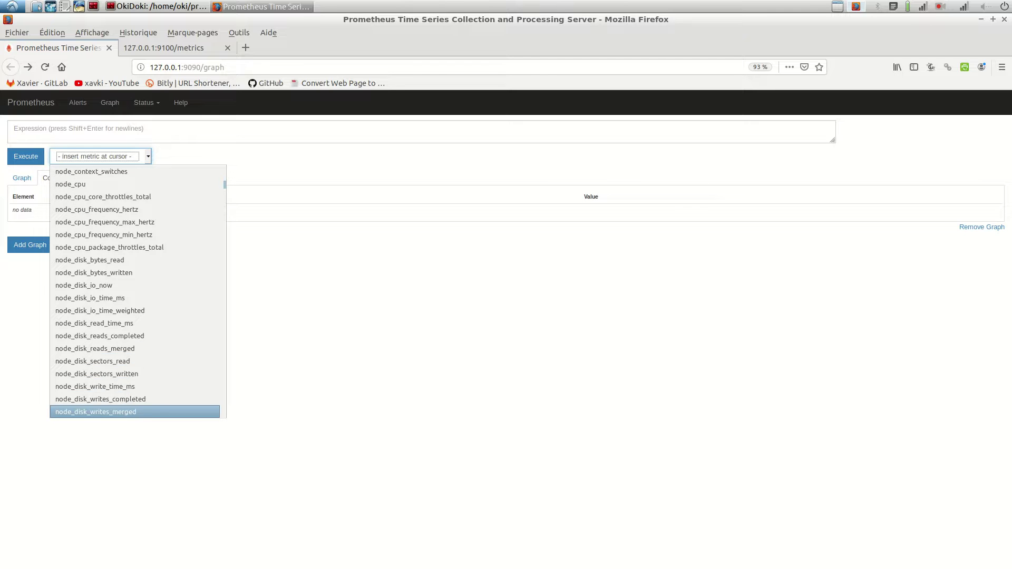
{"action": "key", "text": "Up"}
{"action": "key", "text": "Up"}
{"action": "key", "text": "Up"}
{"action": "key", "text": "Up"}
{"action": "key", "text": "Up"}
{"action": "key", "text": "Up"}
{"action": "key", "text": "Up"}
{"action": "key", "text": "Up"}
{"action": "key", "text": "Up"}
{"action": "key", "text": "Up"}
{"action": "key", "text": "Up"}
{"action": "key", "text": "Up"}
{"action": "key", "text": "Up"}
{"action": "key", "text": "Up"}
{"action": "key", "text": "Up"}
{"action": "key", "text": "Up"}
{"action": "key", "text": "Up"}
{"action": "key", "text": "Up"}
{"action": "key", "text": "Up"}
{"action": "key", "text": "Up"}
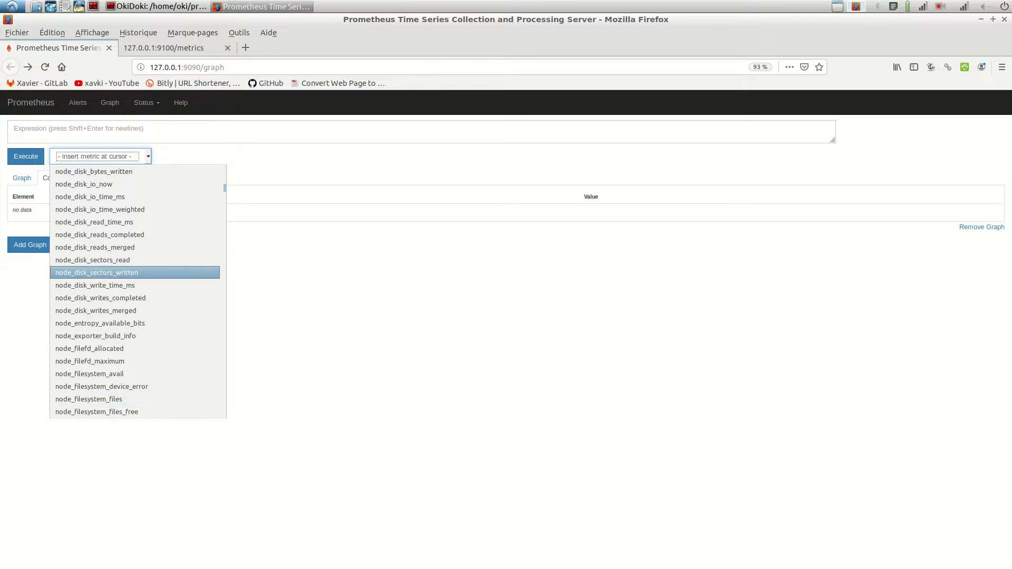
{"action": "key", "text": "Up"}
{"action": "key", "text": "Up"}
{"action": "key", "text": "Down"}
{"action": "key", "text": "Down"}
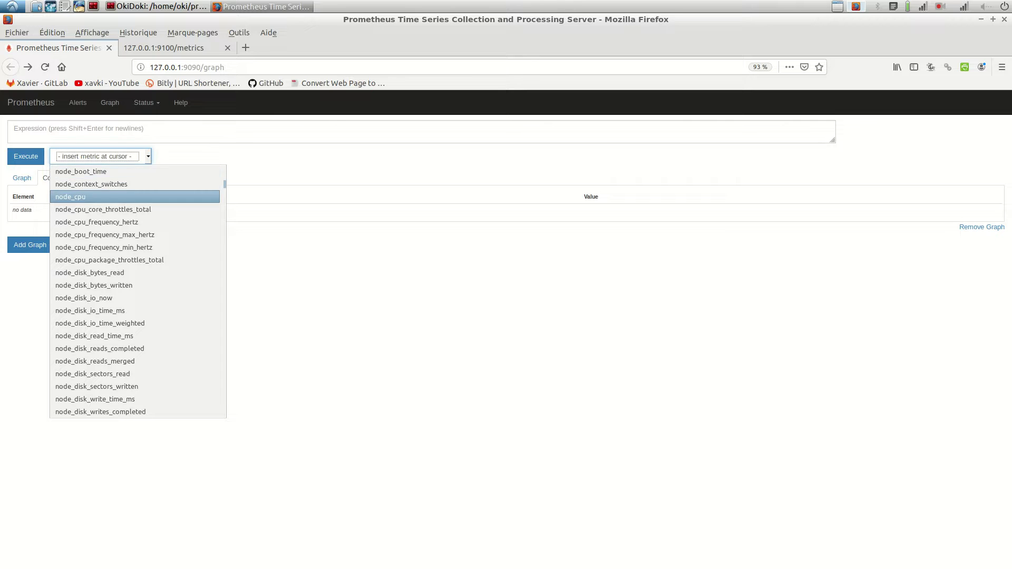
{"action": "key", "text": "Return"}
{"action": "key", "text": "Tab"}
{"action": "key", "text": "Return"}
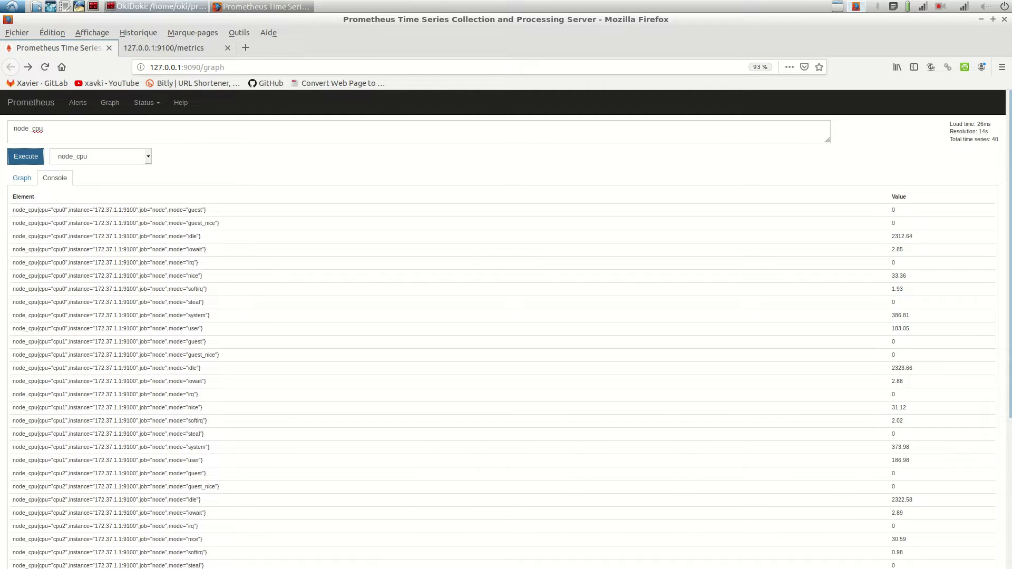
Step: Run docker ps and note Grafana's port mapping 0.0.0.0:80->3000/tcp
{"action": "left_click", "coordinate": [158, 7]}
{"action": "type", "text": "docker ps"}
{"action": "key", "text": "Return"}
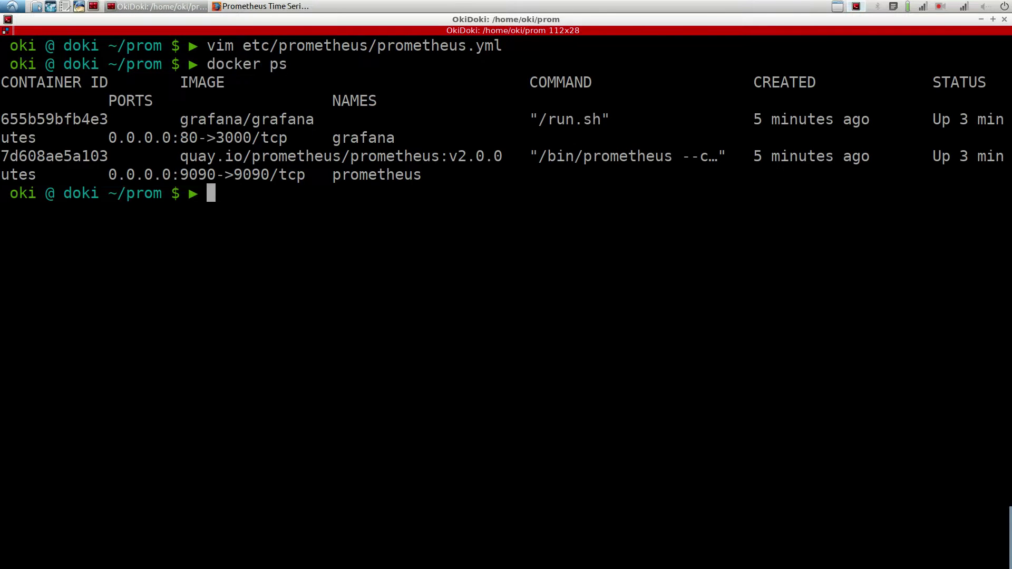
{"action": "left_click_drag", "start_coordinate": [287, 138], "coordinate": [108, 138]}
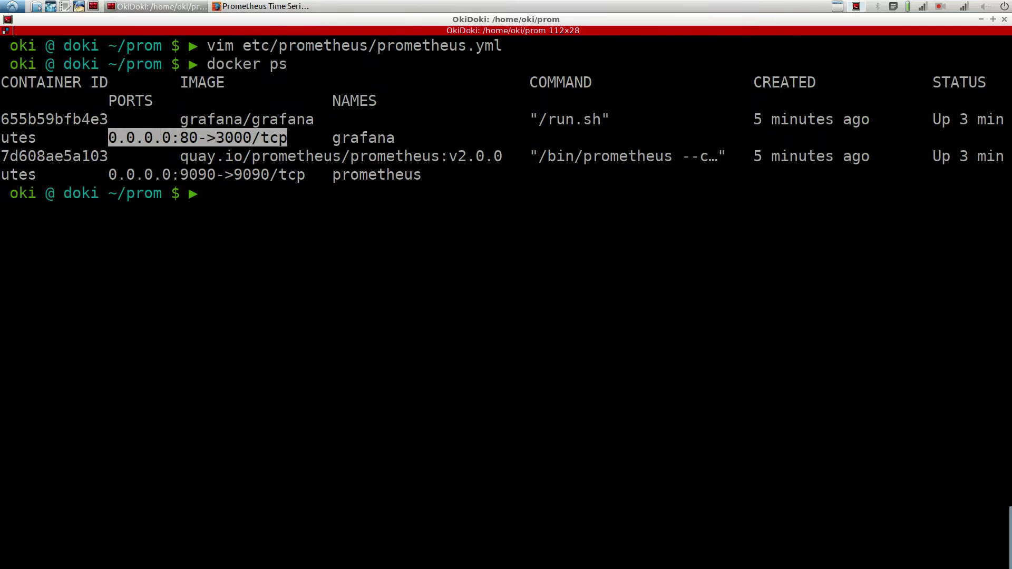
Step: Open a new Firefox tab and start entering 127.0.0.1:
{"action": "left_click", "coordinate": [261, 6]}
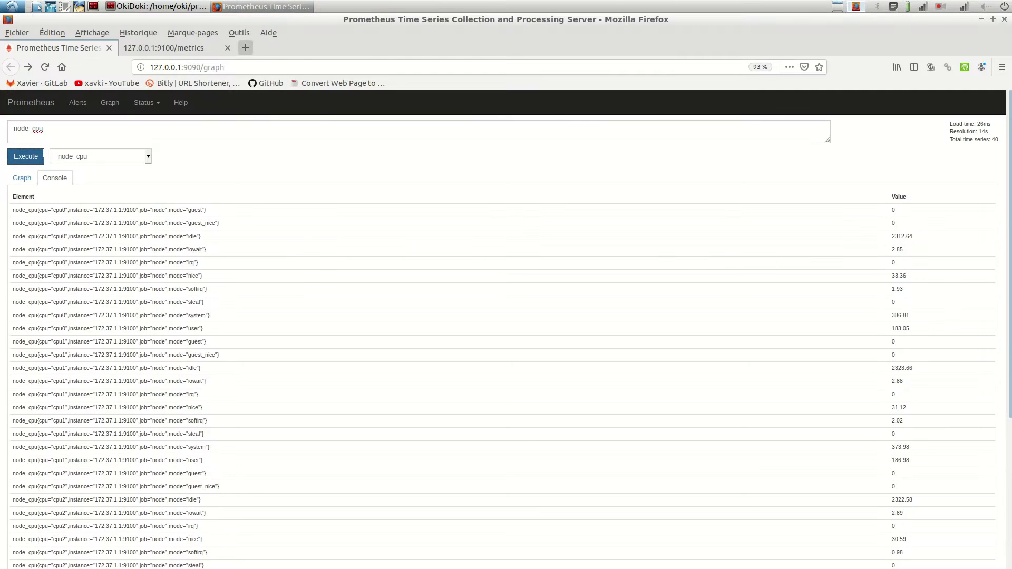
{"action": "key", "text": "ctrl+t"}
{"action": "type", "text": "127.0.0.1:"}
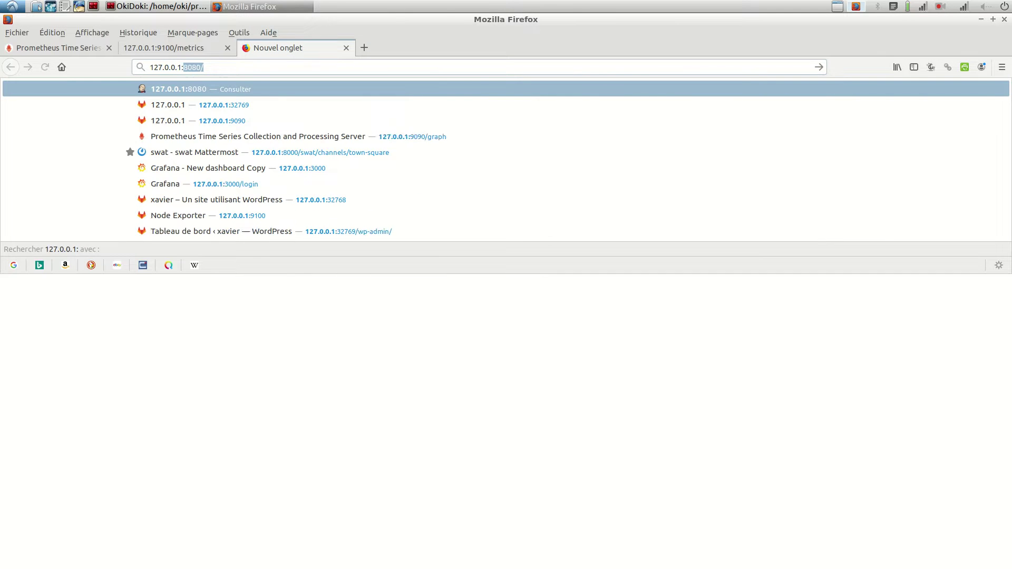
Step: Load Grafana's login page at 127.0.0.1, removing the wrong :8080 port
{"action": "key", "text": "Return"}
{"action": "left_click", "coordinate": [202, 67]}
{"action": "key", "text": "BackSpace"}
{"action": "key", "text": "BackSpace"}
{"action": "key", "text": "BackSpace"}
{"action": "key", "text": "BackSpace"}
{"action": "key", "text": "BackSpace"}
{"action": "key", "text": "Return"}
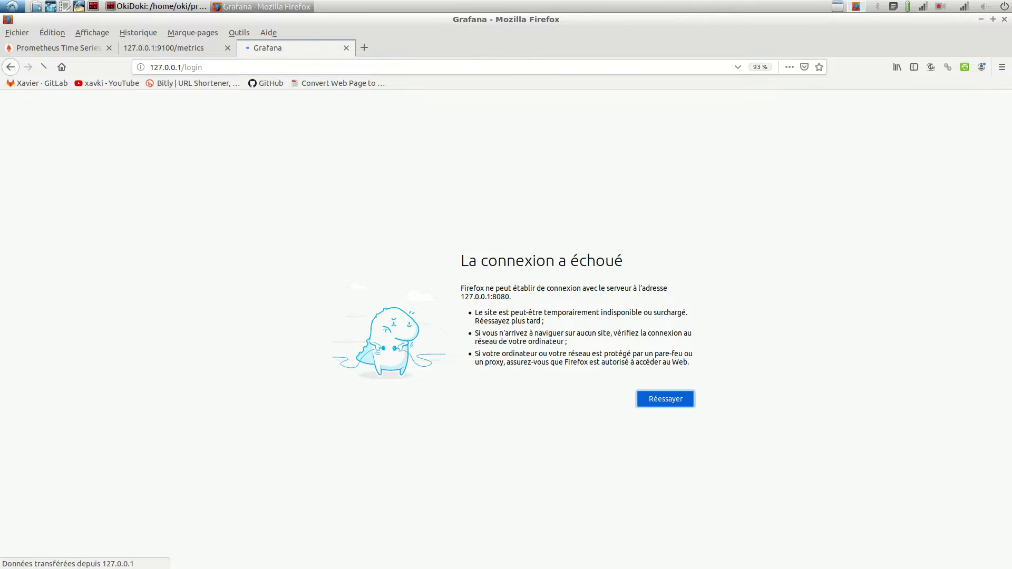
Step: Check Prometheus Status > Targets shows the node target up, then return to the Grafana tab
{"action": "key", "text": "ctrl+Page_Up"}
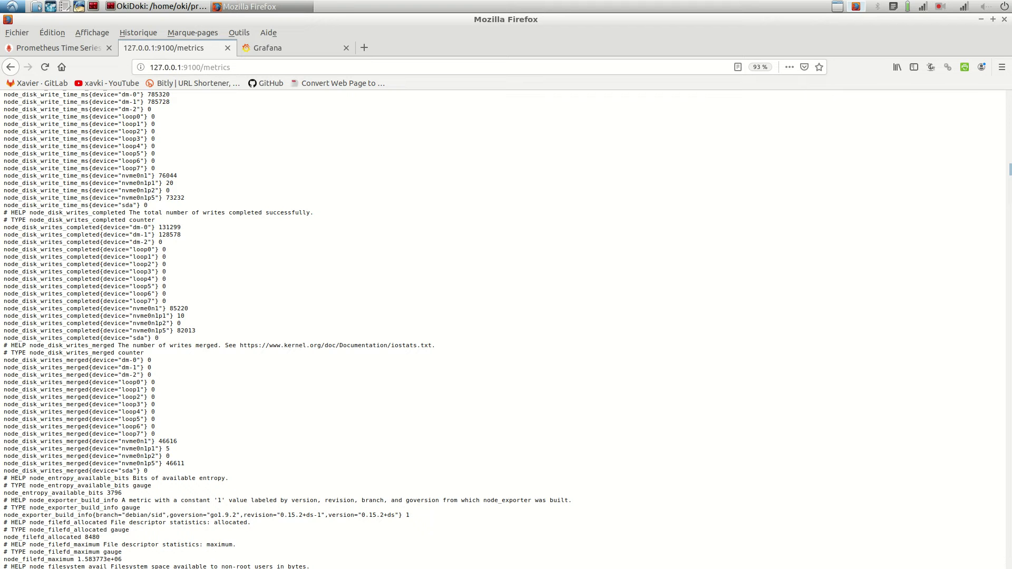
{"action": "key", "text": "ctrl+Page_Up"}
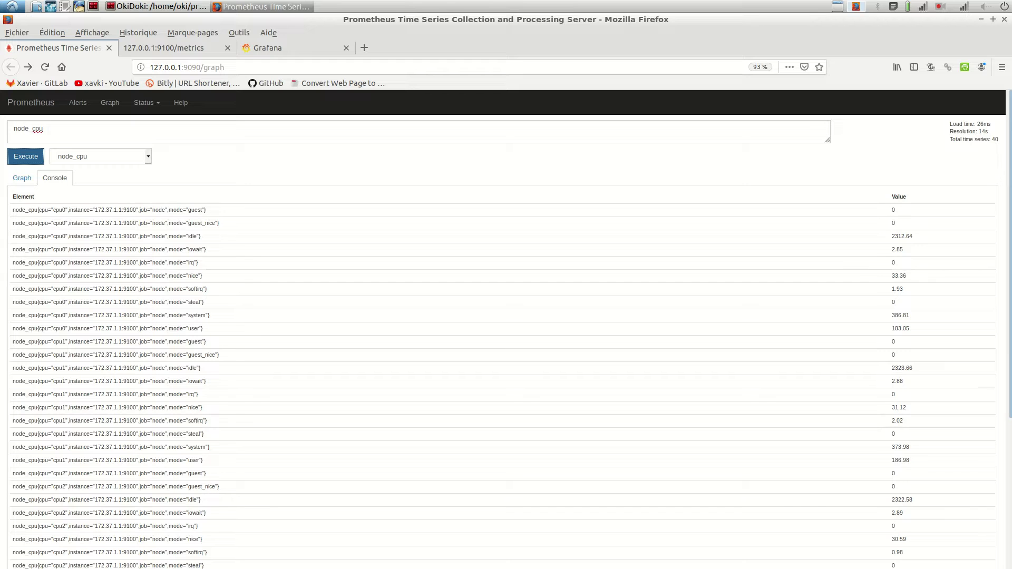
{"action": "left_click", "coordinate": [147, 102]}
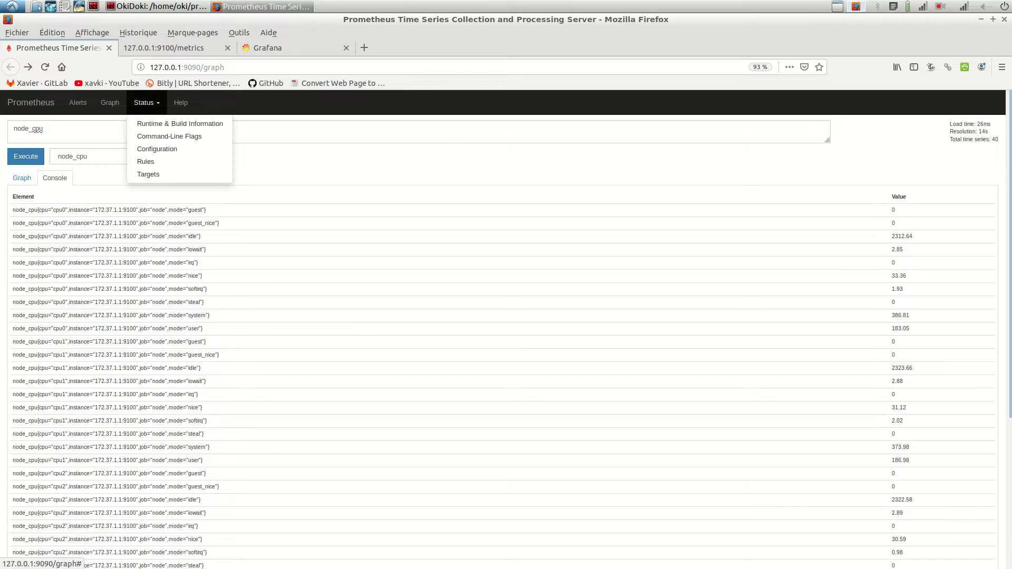
{"action": "left_click", "coordinate": [148, 174]}
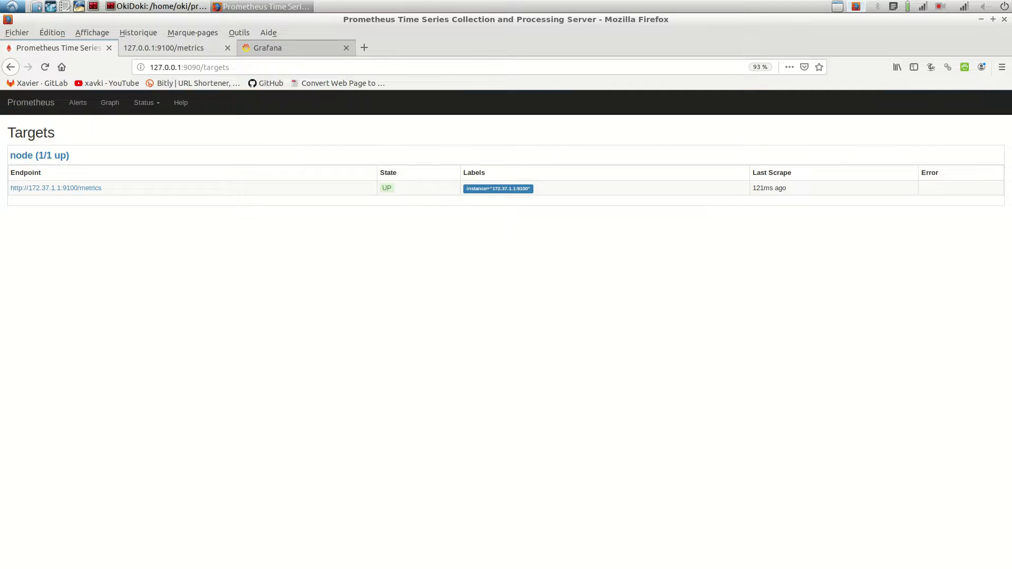
{"action": "left_click", "coordinate": [267, 48]}
{"action": "key", "text": "Down"}
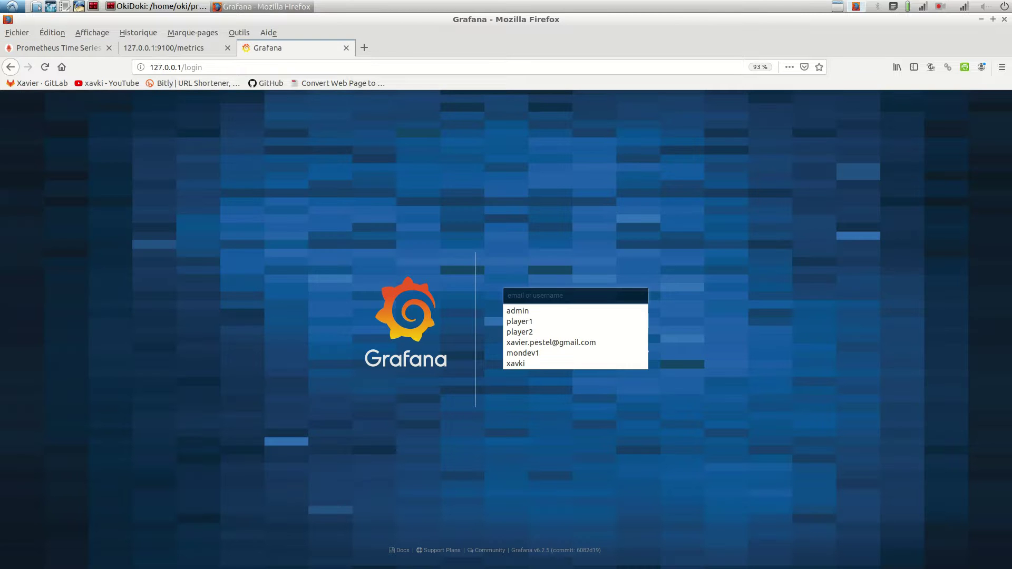
Step: Sign in to Grafana with the administrator username and password, then skip the password change
{"action": "key", "text": "Escape"}
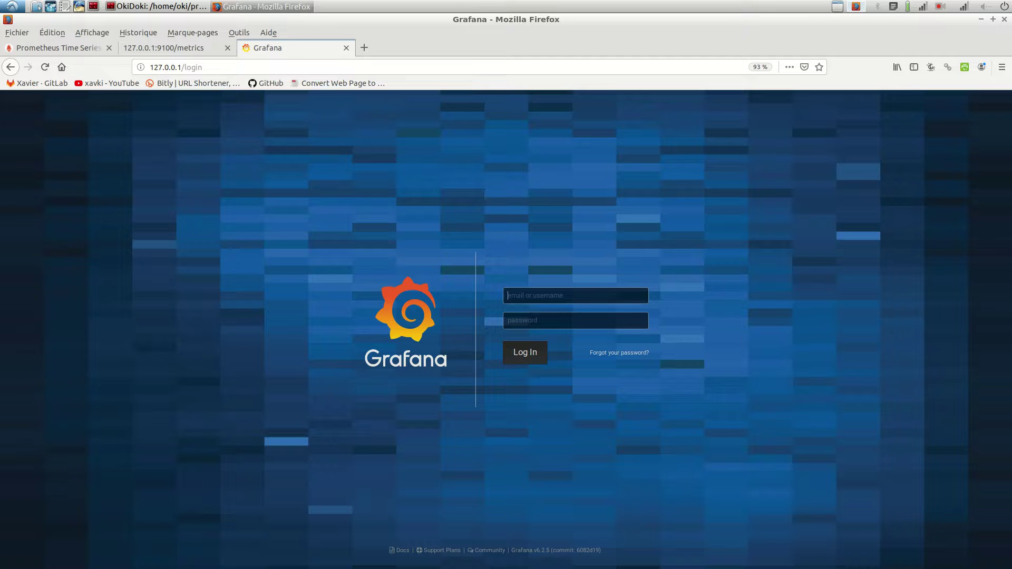
{"action": "type", "text": "admin"}
{"action": "key", "text": "Tab"}
{"action": "type", "text": "admin"}
{"action": "key", "text": "Return"}
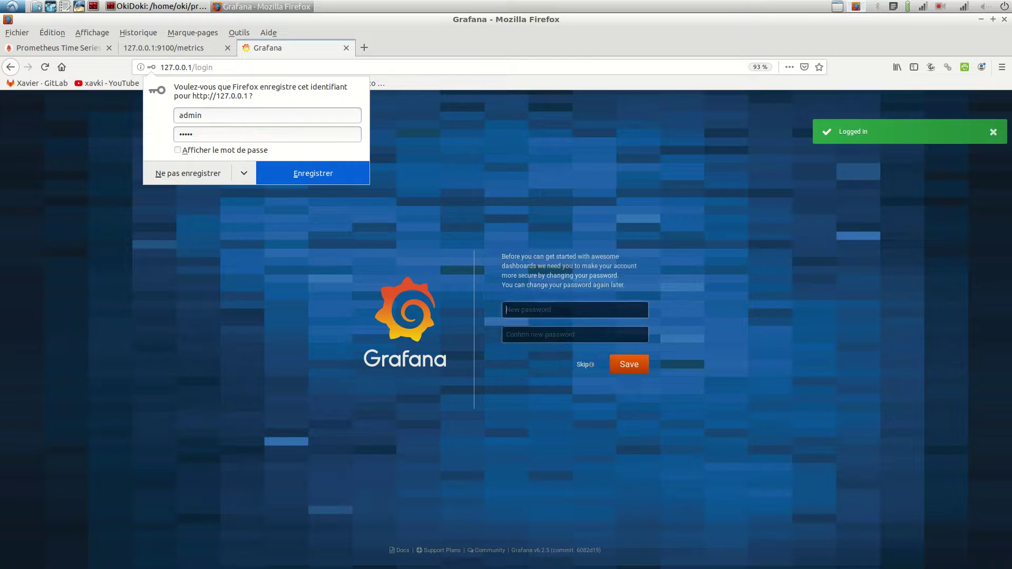
{"action": "key", "text": "Escape"}
{"action": "key", "text": "Tab"}
{"action": "key", "text": "Tab"}
{"action": "key", "text": "Return"}
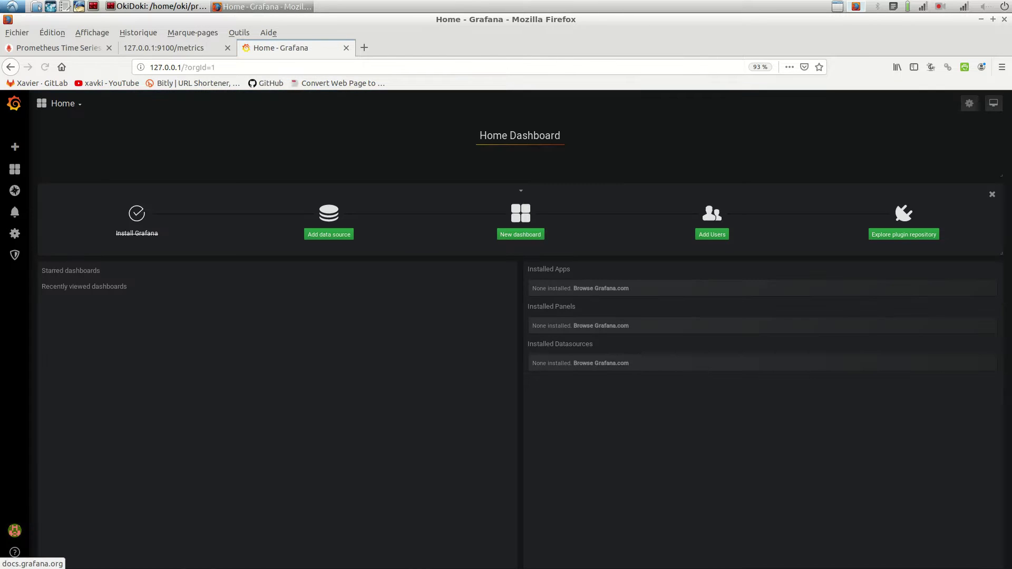
Step: Add a new Prometheus-type data source from Configuration > Data Sources
{"action": "mouse_move", "coordinate": [15, 169]}
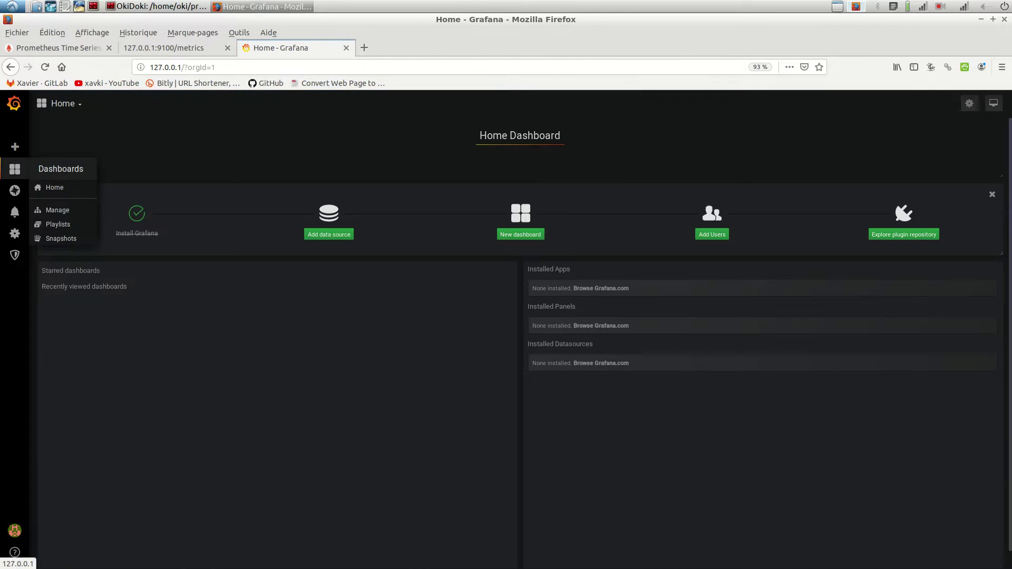
{"action": "mouse_move", "coordinate": [15, 147]}
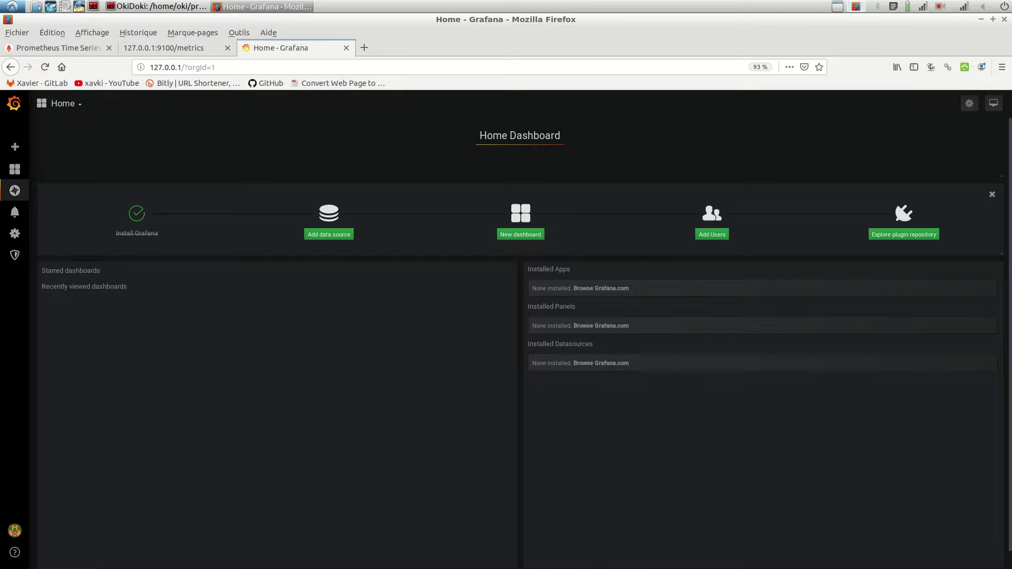
{"action": "mouse_move", "coordinate": [15, 234]}
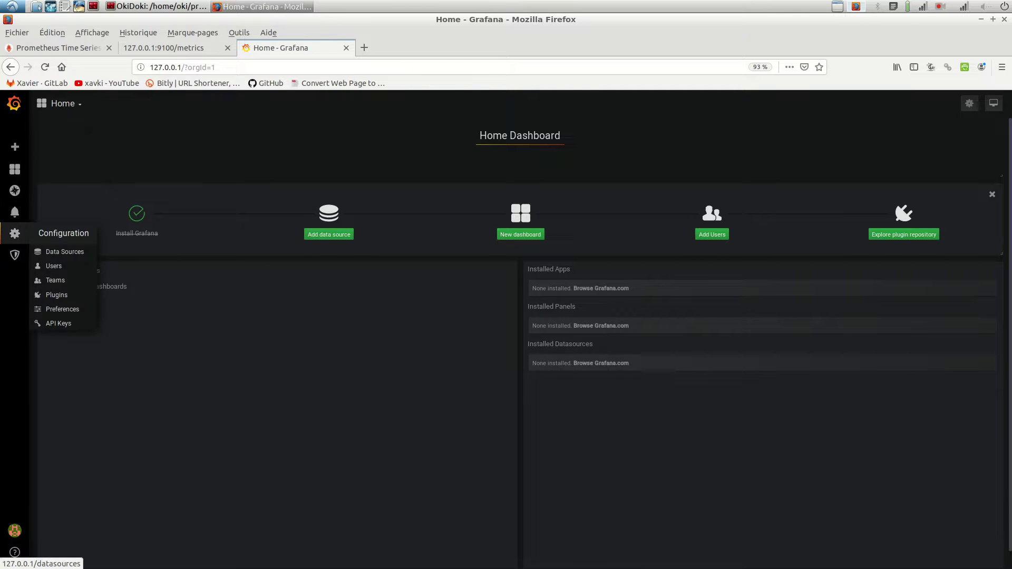
{"action": "left_click", "coordinate": [61, 251]}
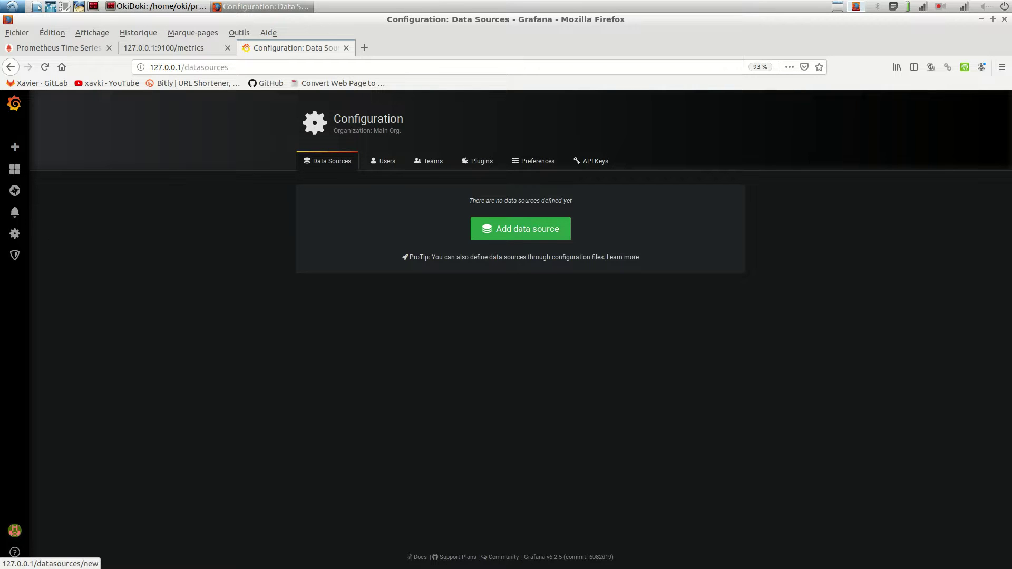
{"action": "left_click", "coordinate": [521, 228]}
{"action": "left_click", "coordinate": [520, 412]}
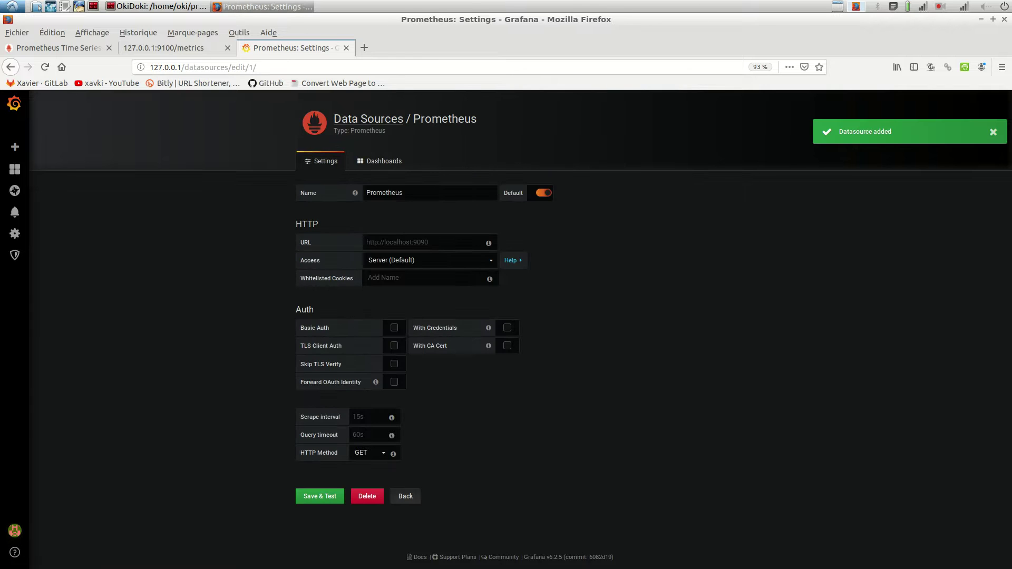
{"action": "left_click", "coordinate": [422, 242]}
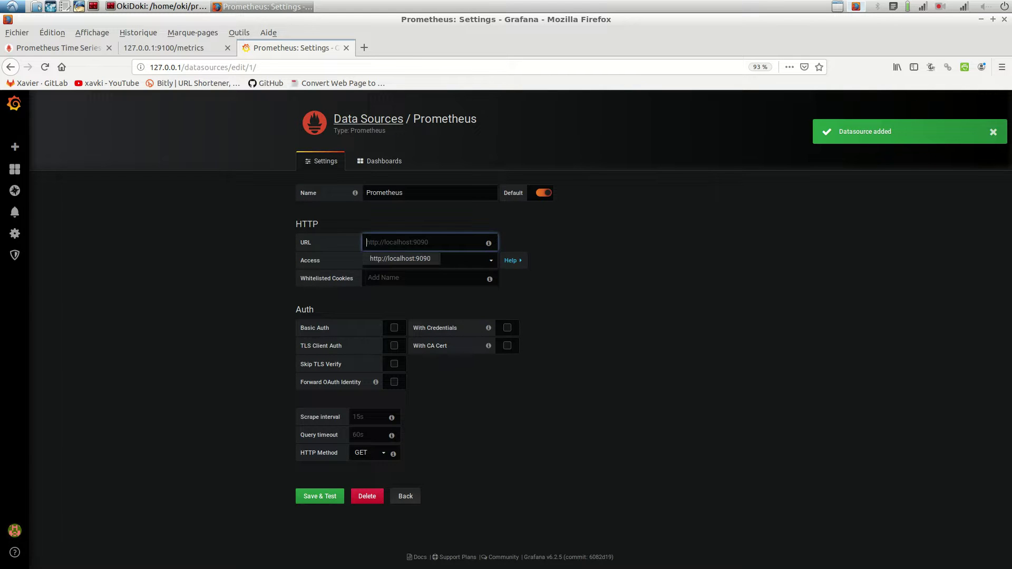
{"action": "type", "text": "http://"}
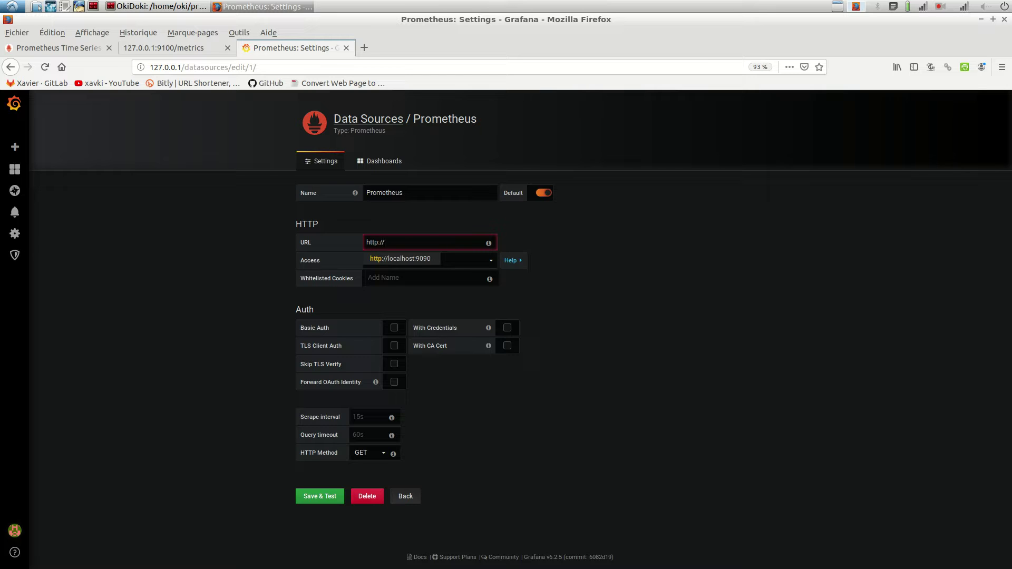
{"action": "type", "text": "prom"}
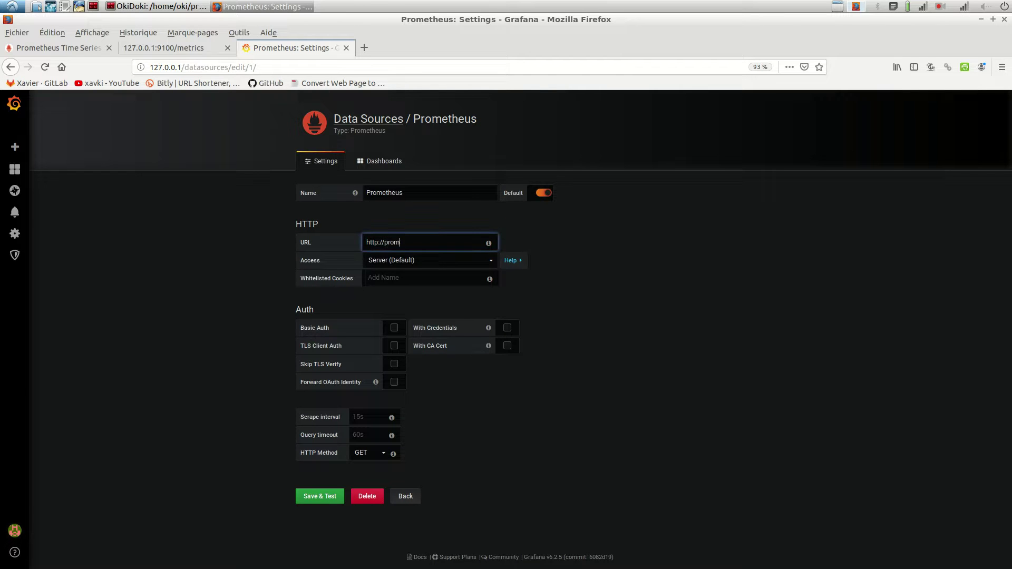
{"action": "type", "text": "etheu"}
{"action": "type", "text": "s:9090"}
{"action": "key", "text": "Tab"}
{"action": "left_click_drag", "start_coordinate": [384, 242], "coordinate": [421, 242]}
{"action": "key", "text": "Return"}
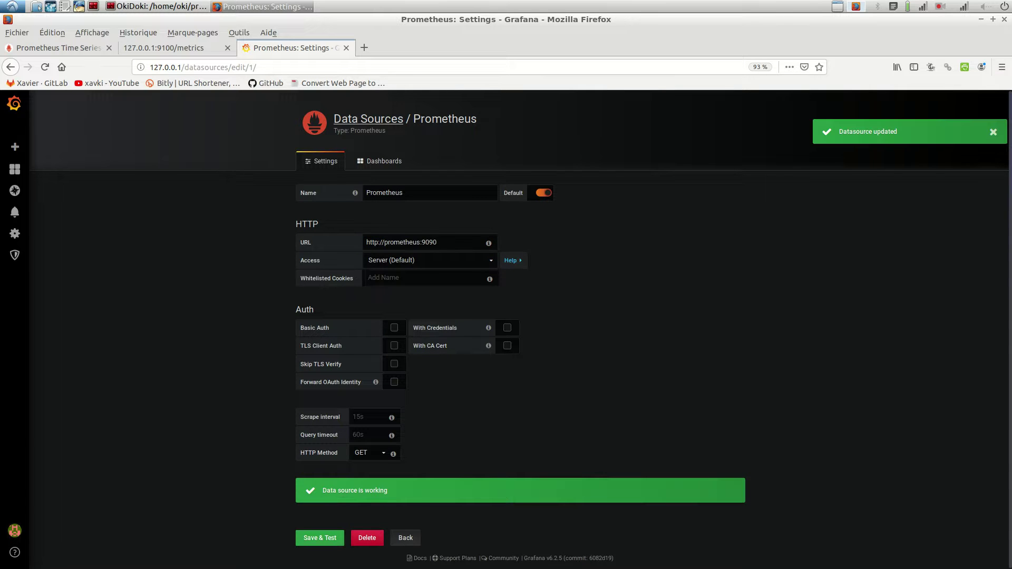
{"action": "left_click", "coordinate": [406, 538]}
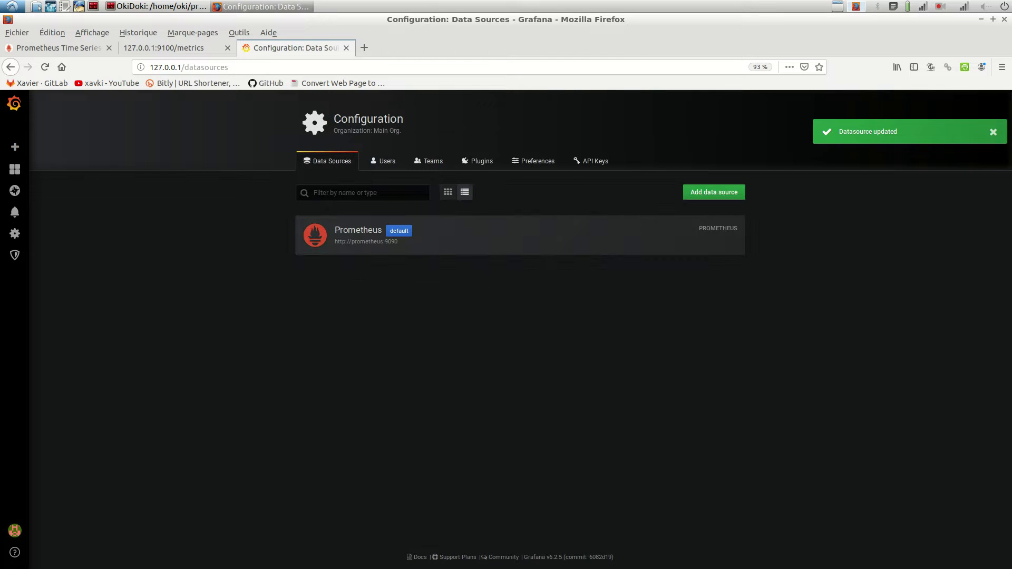
Step: Create a new dashboard, add a query to its first panel, then switch to the terminal
{"action": "mouse_move", "coordinate": [15, 147]}
{"action": "left_click", "coordinate": [52, 163]}
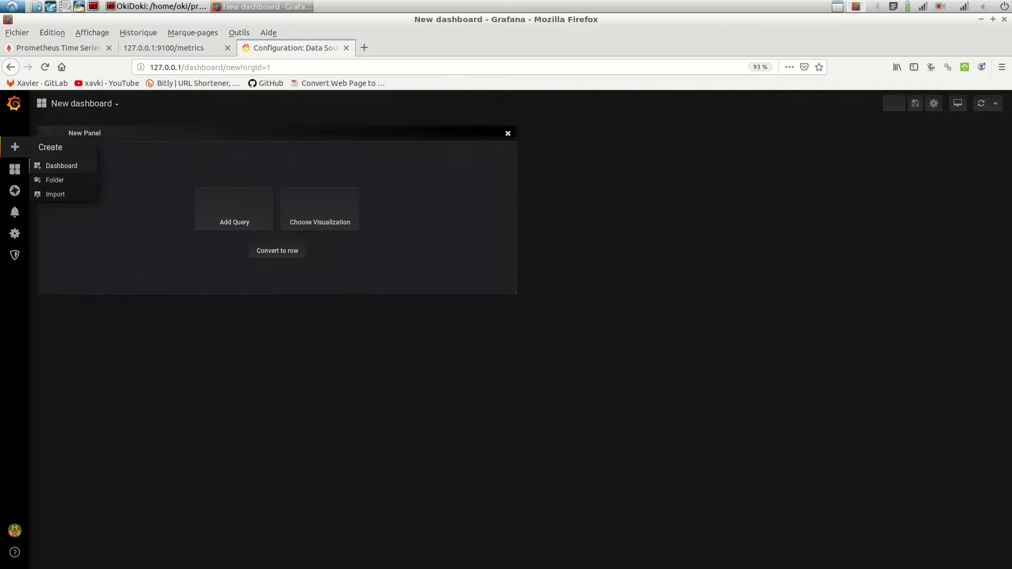
{"action": "left_click", "coordinate": [235, 208]}
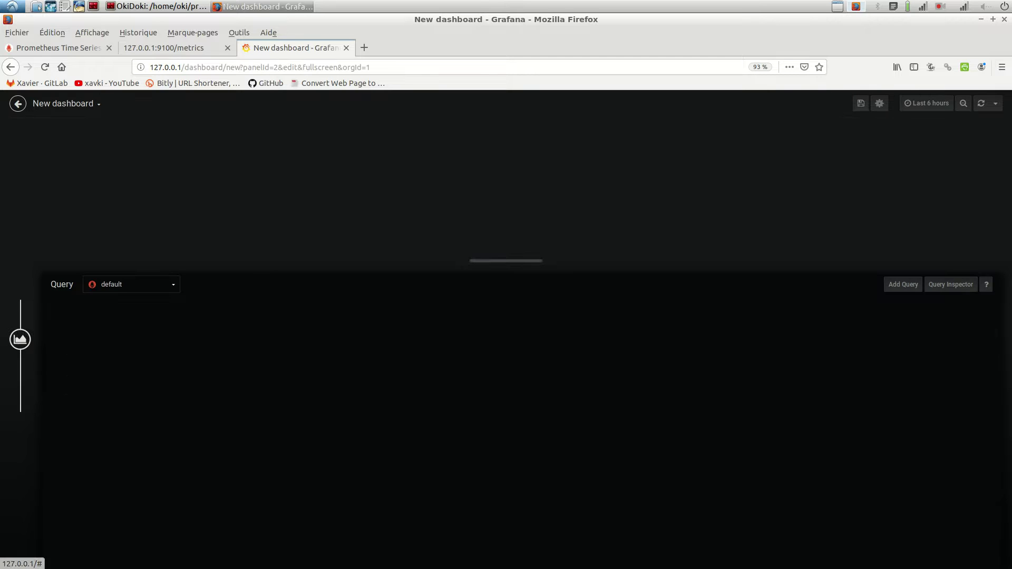
{"action": "key", "text": "alt+Tab"}
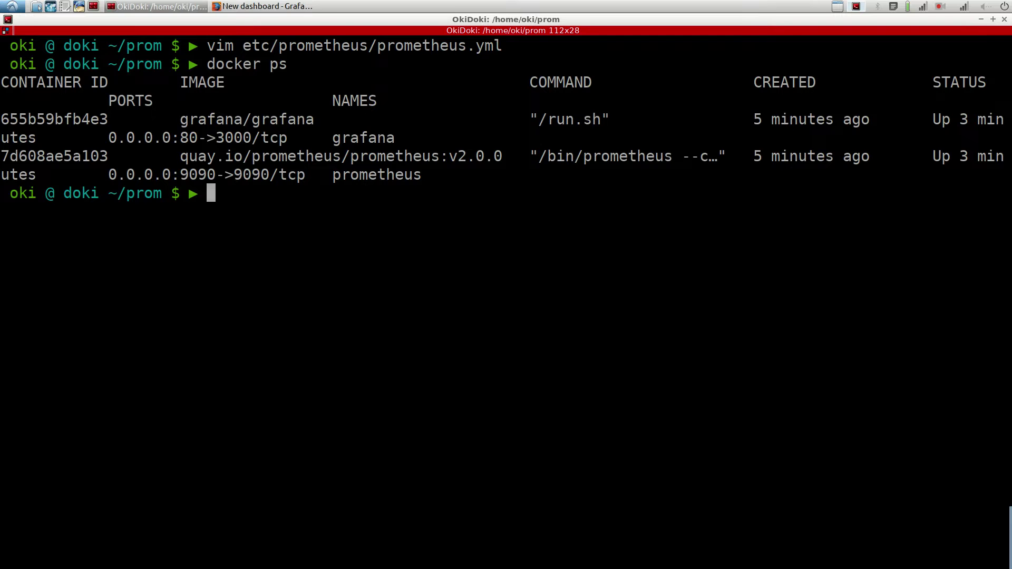
Step: Open install.sh with less in the grafana-prometheus pane and scroll to its last line
{"action": "key", "text": "ctrl+shift+x"}
{"action": "left_click", "coordinate": [764, 80]}
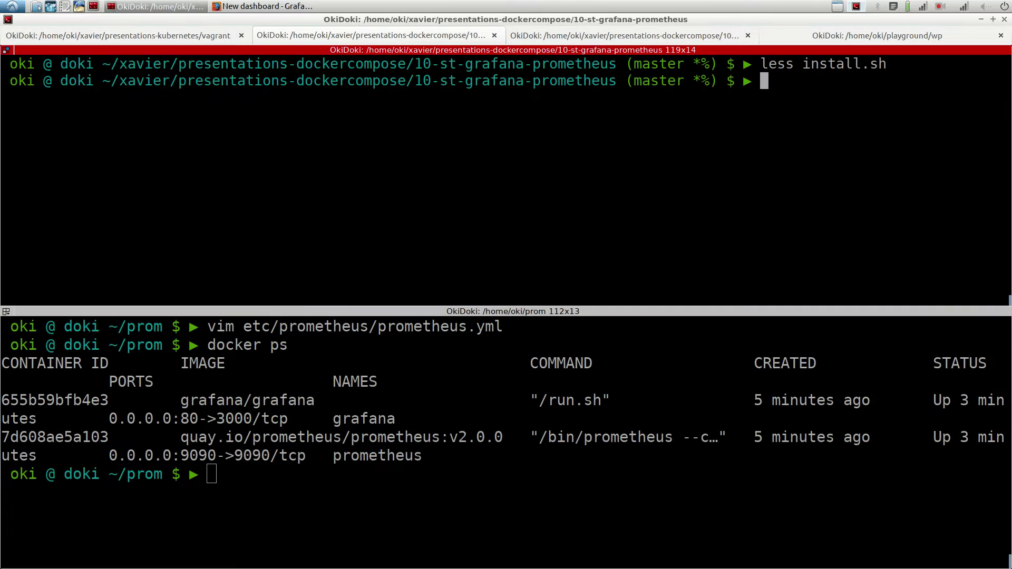
{"action": "type", "text": "less in"}
{"action": "key", "text": "Tab"}
{"action": "key", "text": "Return"}
{"action": "scroll", "coordinate": [506, 174], "scroll_direction": "down", "scroll_amount": 4}
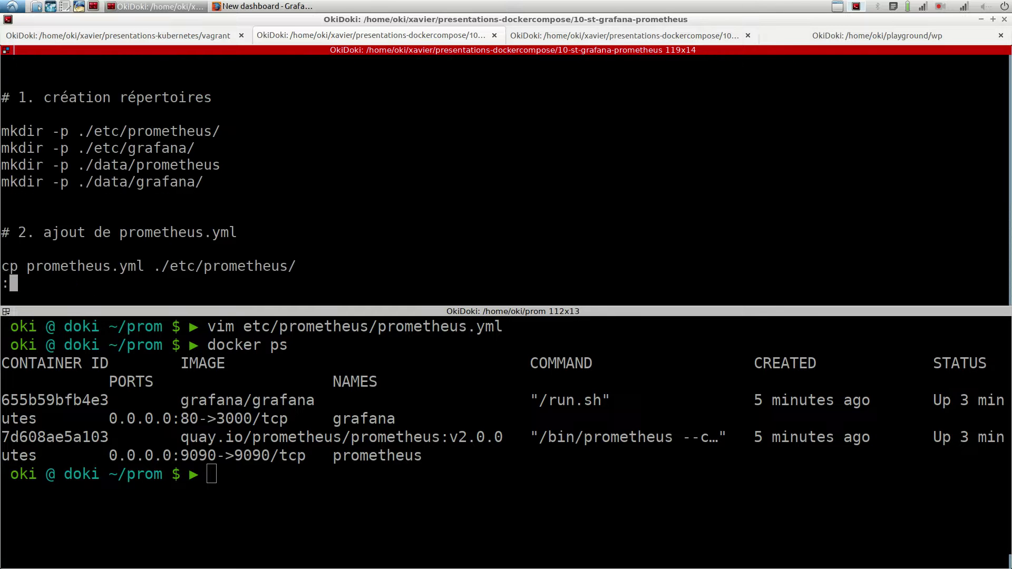
{"action": "scroll", "coordinate": [506, 173], "scroll_direction": "down", "scroll_amount": 1}
{"action": "key", "text": "Down"}
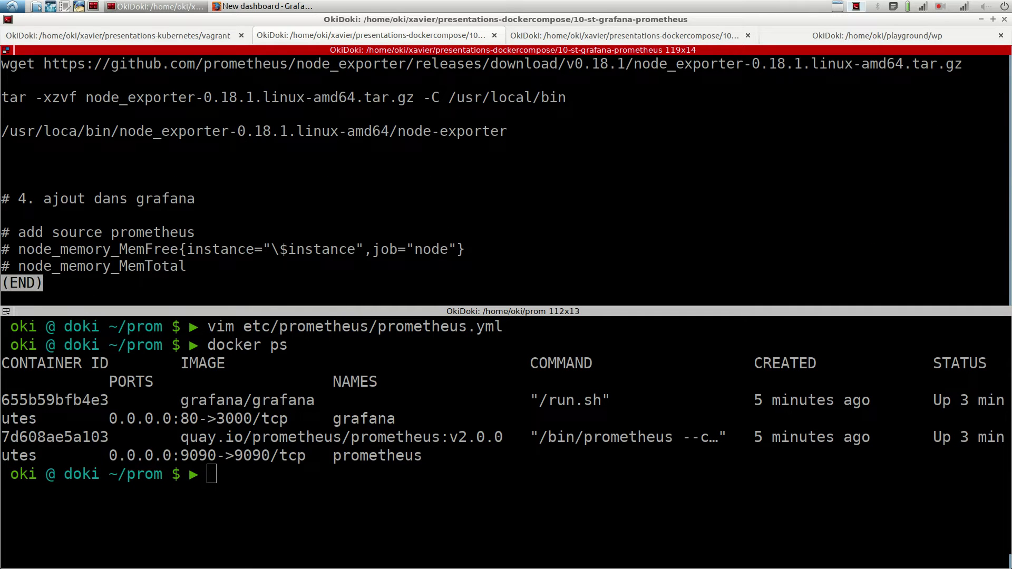
Step: Copy the node_memory_MemTotal metric name and return to Firefox
{"action": "left_click_drag", "start_coordinate": [187, 266], "coordinate": [19, 267]}
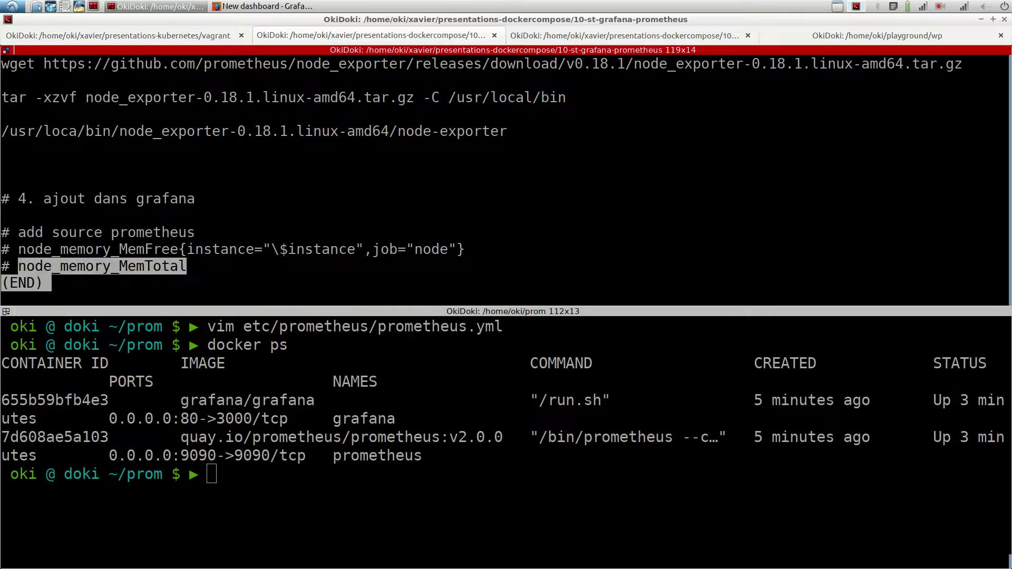
{"action": "right_click", "coordinate": [19, 270]}
{"action": "left_click", "coordinate": [45, 275]}
{"action": "left_click", "coordinate": [263, 5]}
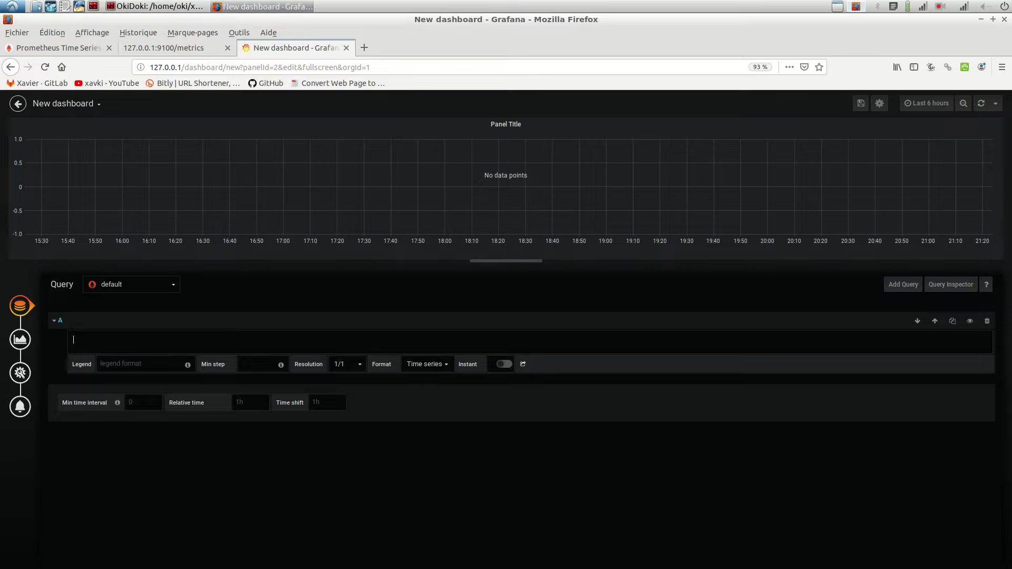
{"action": "left_click", "coordinate": [58, 48]}
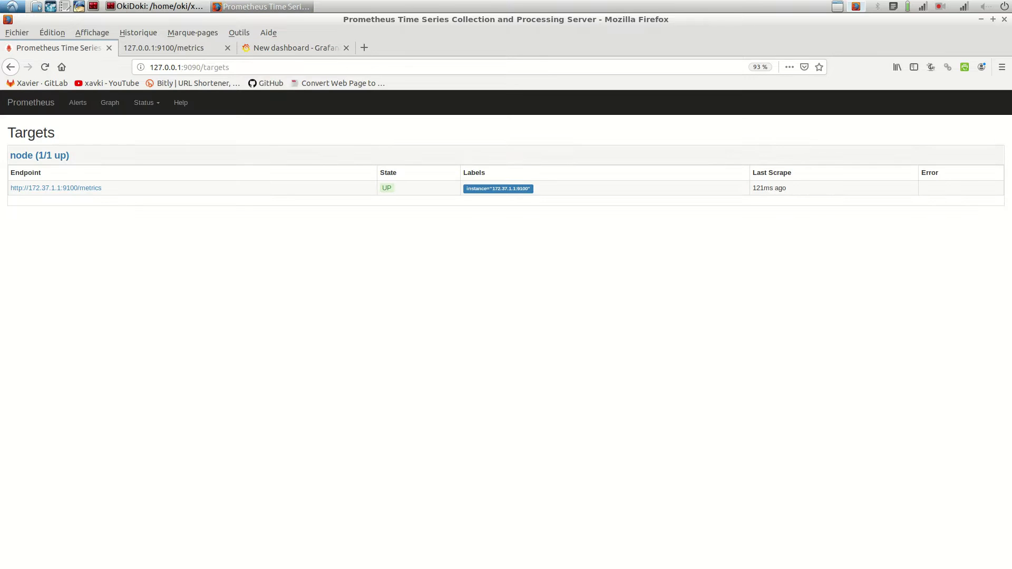
{"action": "left_click", "coordinate": [109, 102]}
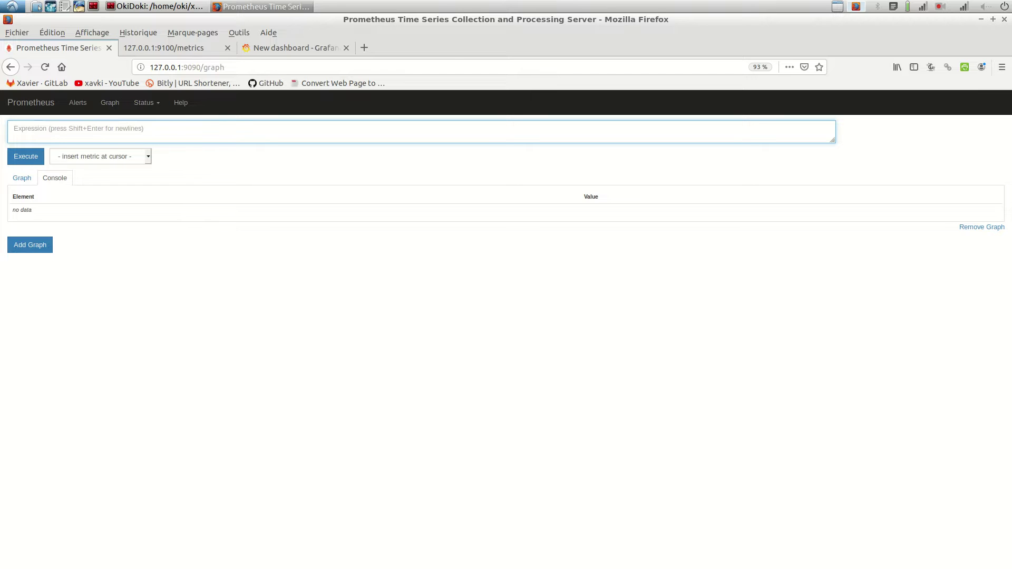
{"action": "key", "text": "ctrl+v"}
{"action": "key", "text": "Return"}
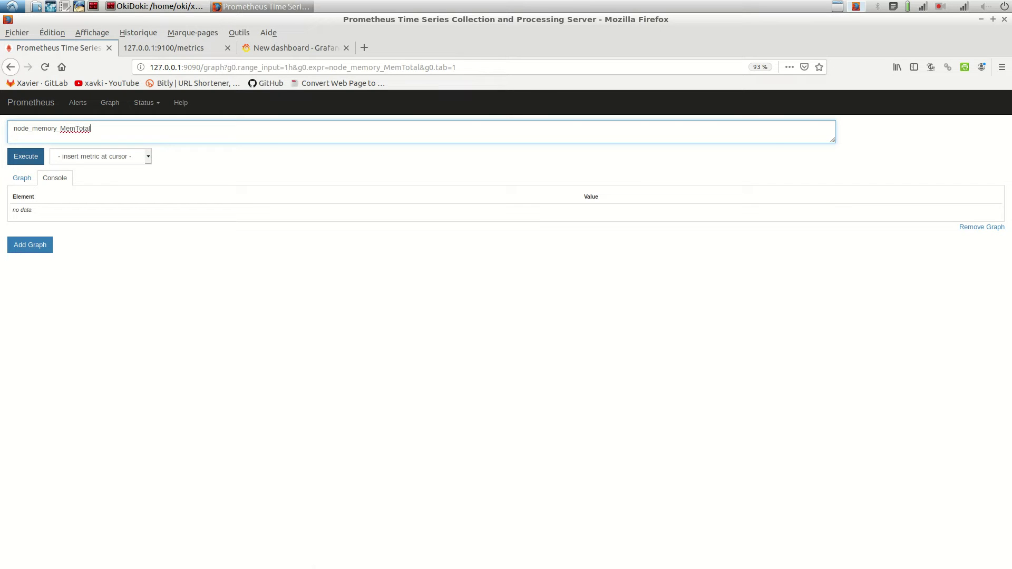
{"action": "left_click_drag", "start_coordinate": [816, 210], "coordinate": [848, 209]}
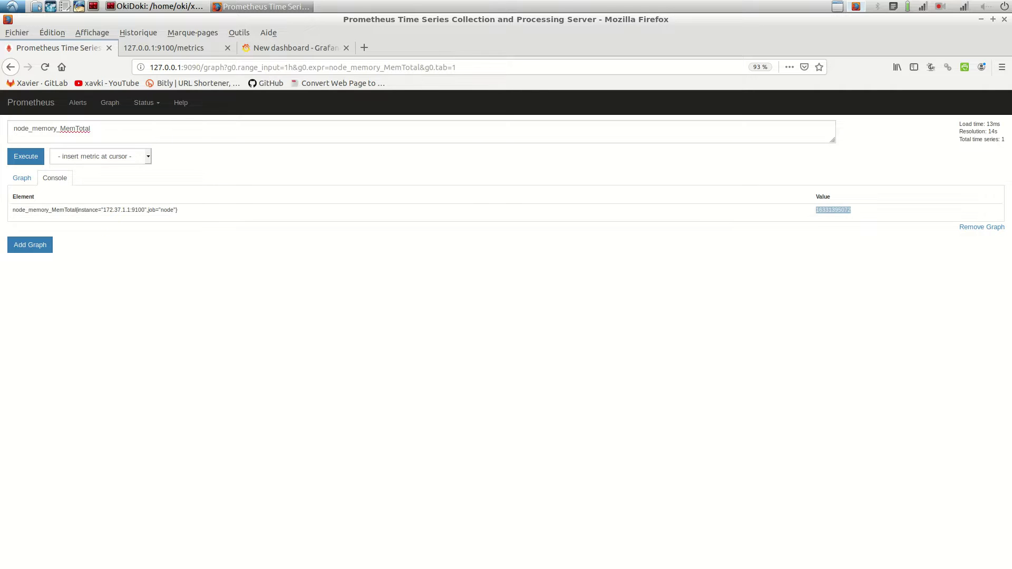
Step: Paste node_memory_MemTotal into Grafana's query A to graph total memory
{"action": "key", "text": "ctrl+3"}
{"action": "key", "text": "ctrl+v"}
{"action": "key", "text": "Tab"}
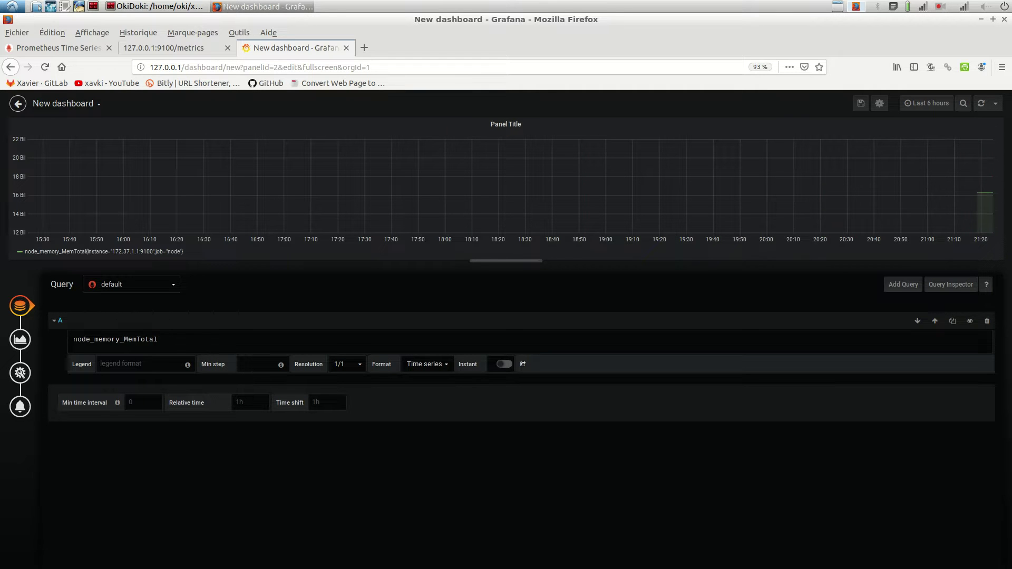
Step: Set the MemTotal query's legend format to {{instance}}
{"action": "left_click", "coordinate": [142, 364]}
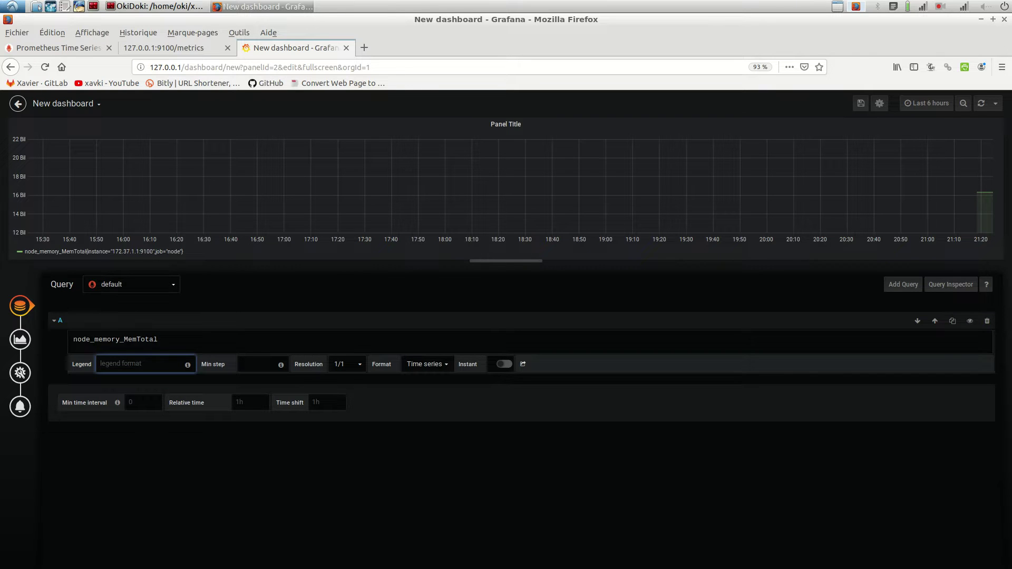
{"action": "type", "text": "$inst"}
{"action": "key", "text": "BackSpace"}
{"action": "key", "text": "BackSpace"}
{"action": "key", "text": "BackSpace"}
{"action": "key", "text": "BackSpace"}
{"action": "type", "text": "{{instance}}"}
{"action": "key", "text": "Tab"}
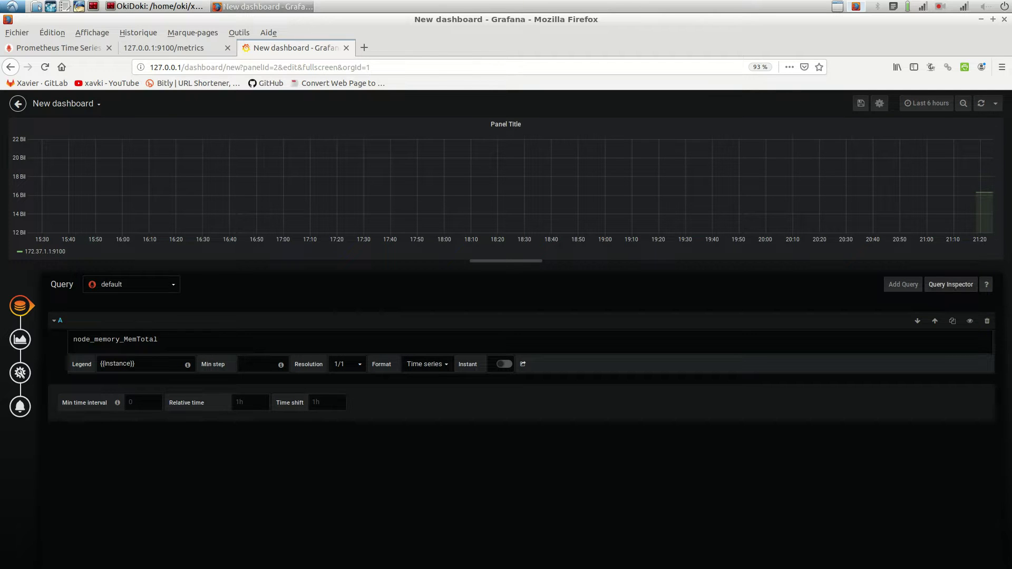
Step: Add an empty query B and look up the node_memory_MemFree metric name in the terminal notes
{"action": "left_click", "coordinate": [903, 284]}
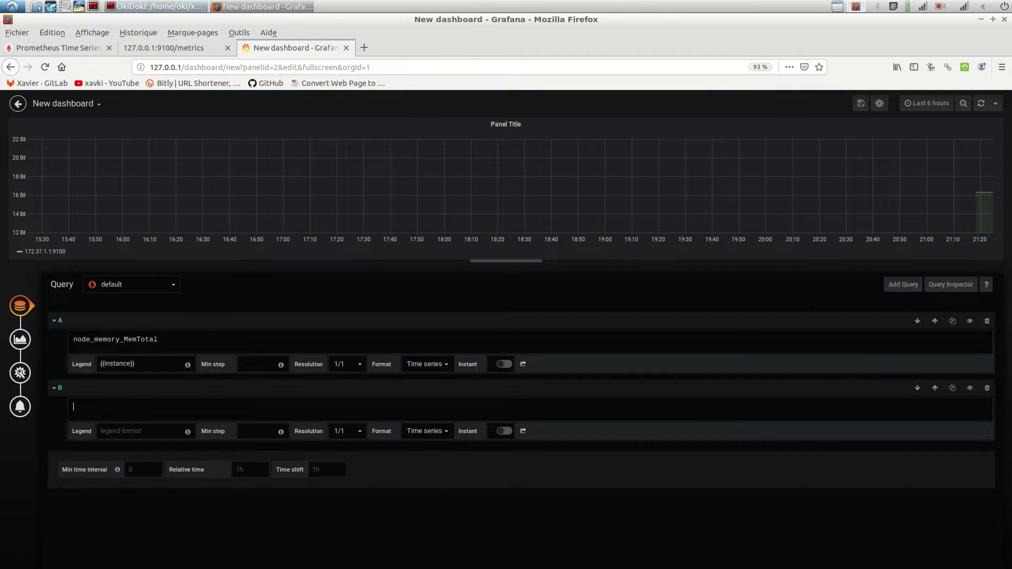
{"action": "key", "text": "alt+Tab"}
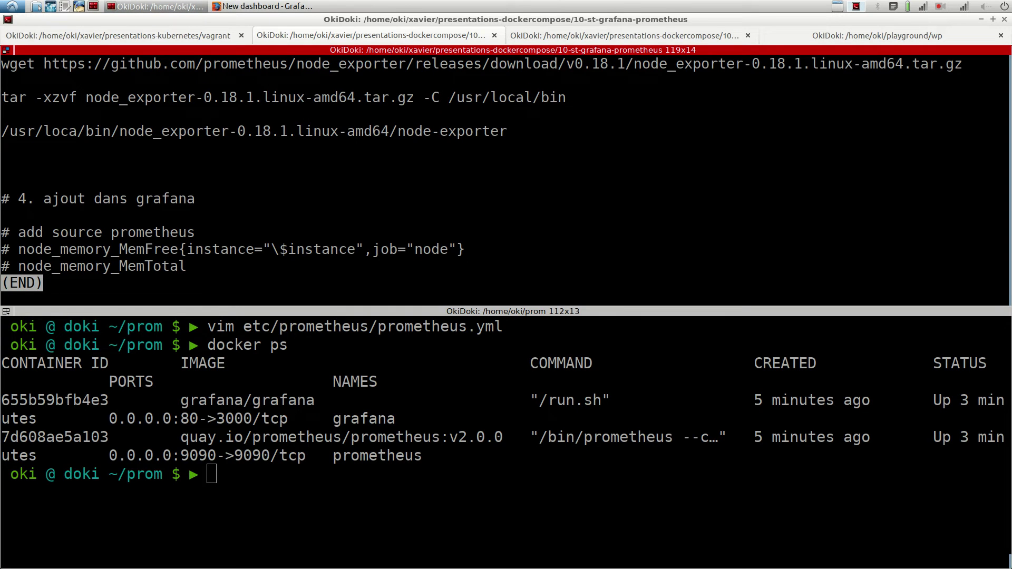
{"action": "left_click_drag", "start_coordinate": [19, 249], "coordinate": [178, 250]}
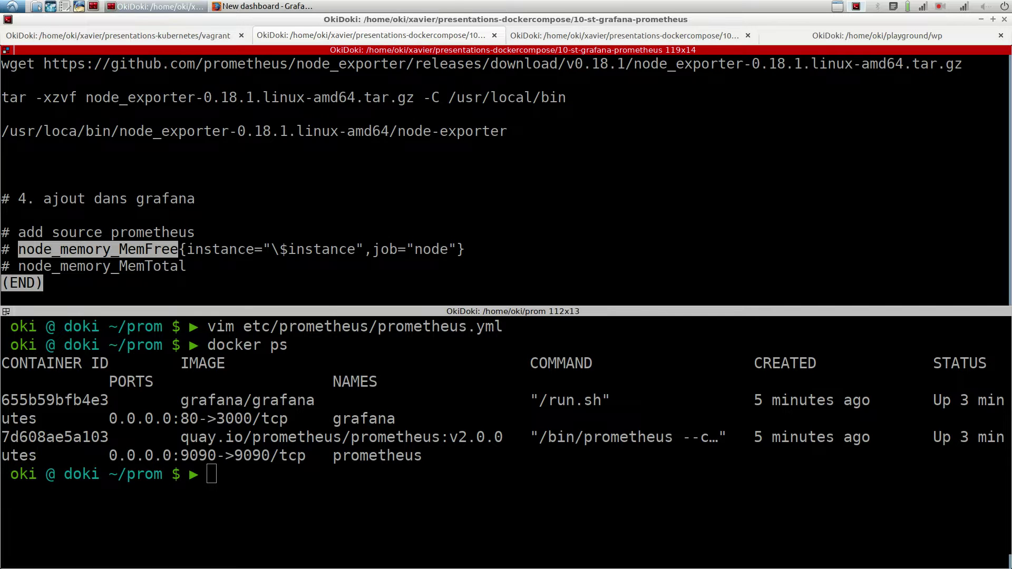
{"action": "left_click", "coordinate": [262, 5]}
Step: On the Prometheus page, re-run the node_memory_MemTotal query
{"action": "key", "text": "ctrl+1"}
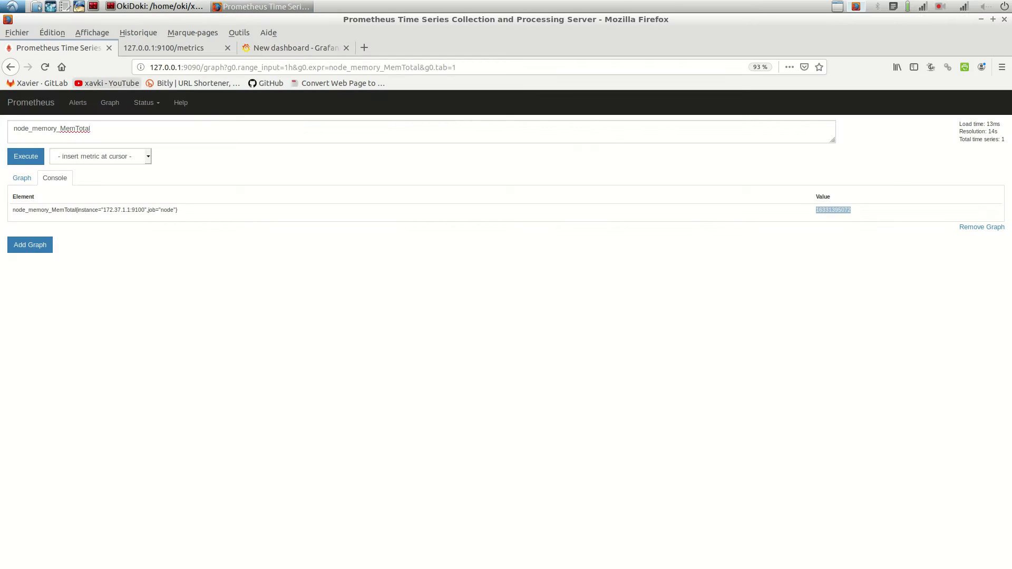
{"action": "double_click", "coordinate": [52, 128]}
{"action": "left_click", "coordinate": [91, 128]}
{"action": "key", "text": "End"}
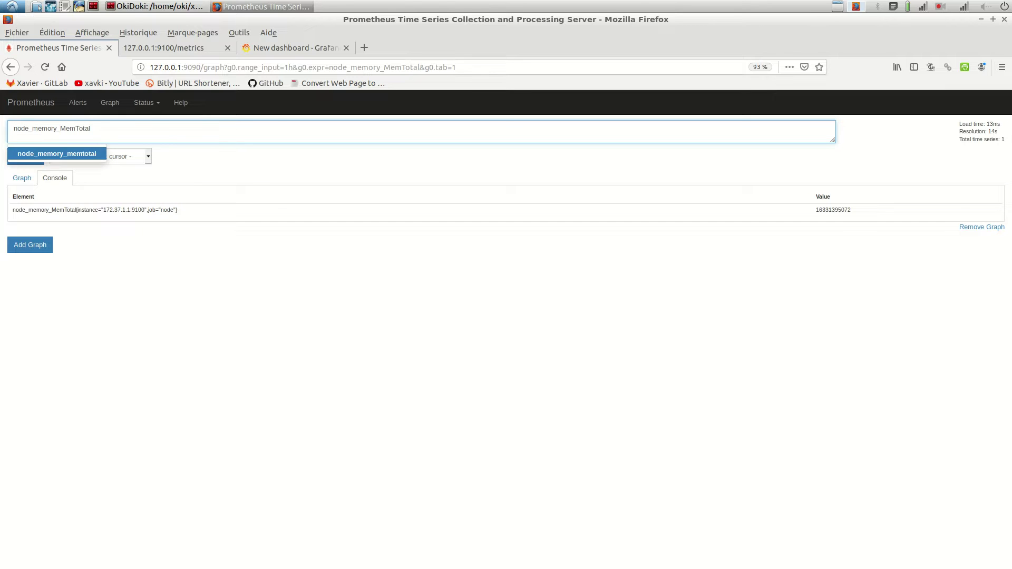
{"action": "key", "text": "Escape"}
{"action": "key", "text": "Tab"}
{"action": "key", "text": "Return"}
{"action": "key", "text": "shift+Tab"}
{"action": "key", "text": "ctrl+a"}
{"action": "key", "text": "End"}
{"action": "key", "text": "shift+End"}
{"action": "key", "text": "BackSpace"}
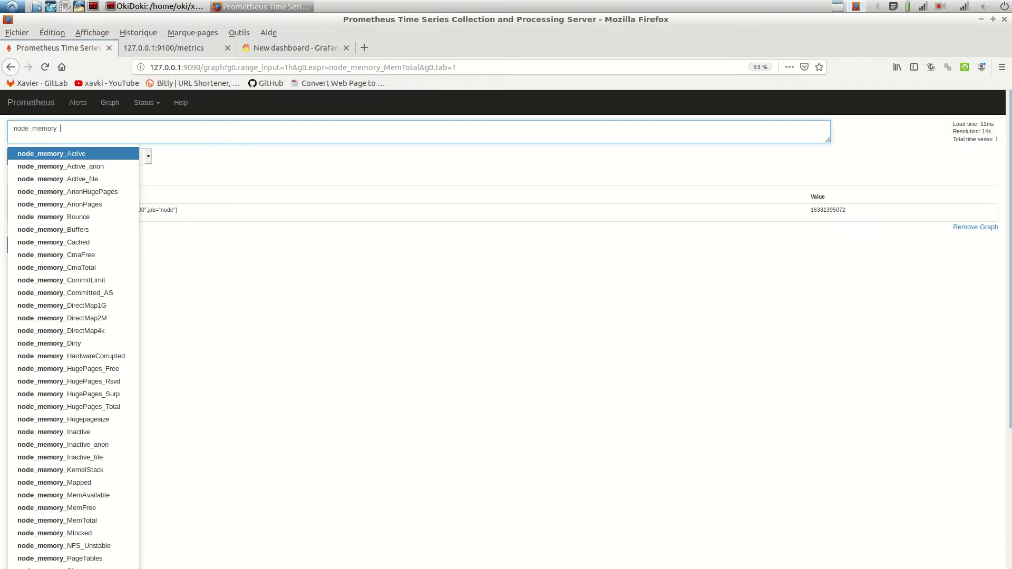
{"action": "type", "text": "f"}
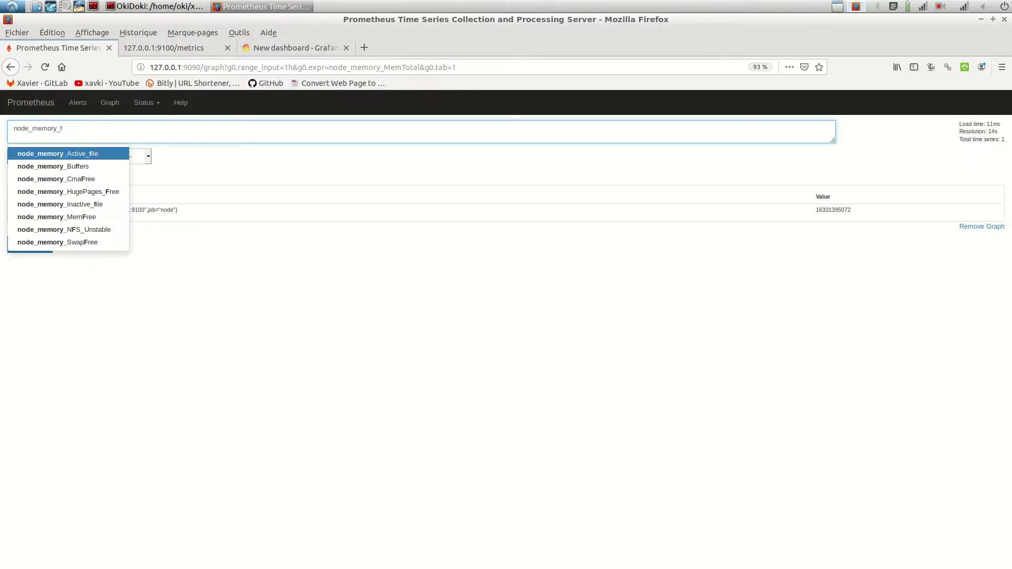
{"action": "key", "text": "alt+Tab"}
{"action": "key", "text": "alt+Tab"}
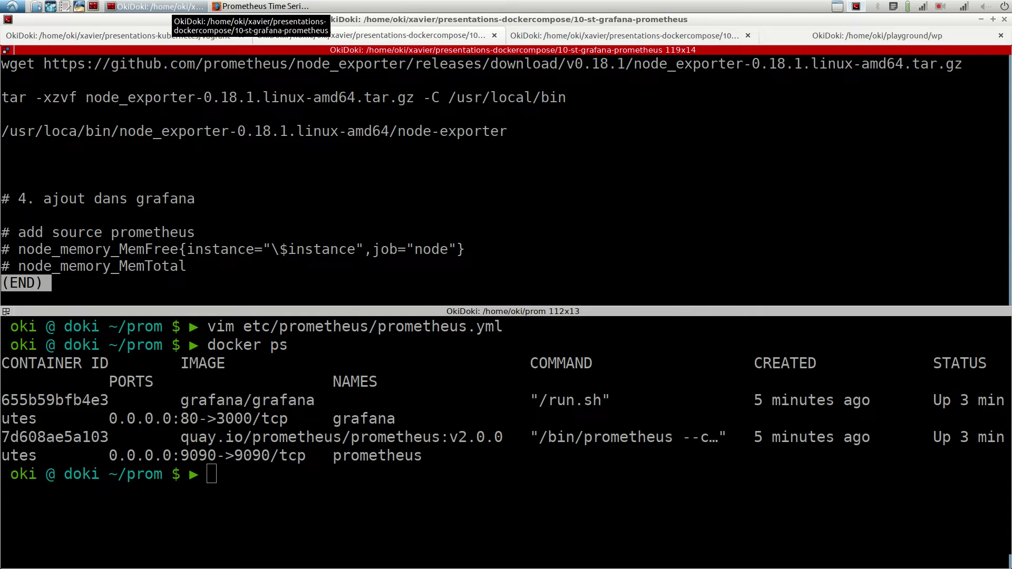
{"action": "key", "text": "alt+Tab"}
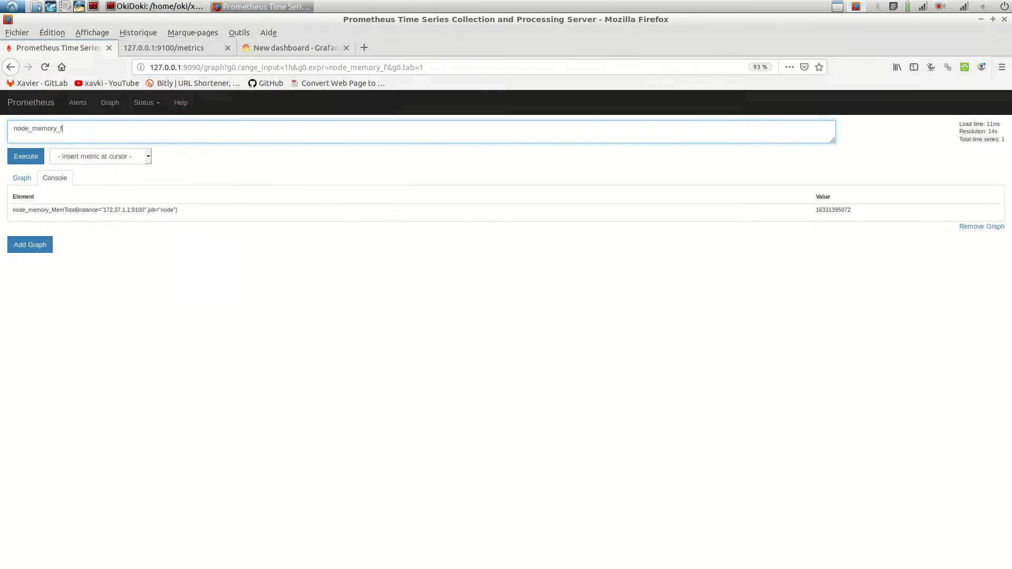
{"action": "key", "text": "BackSpace"}
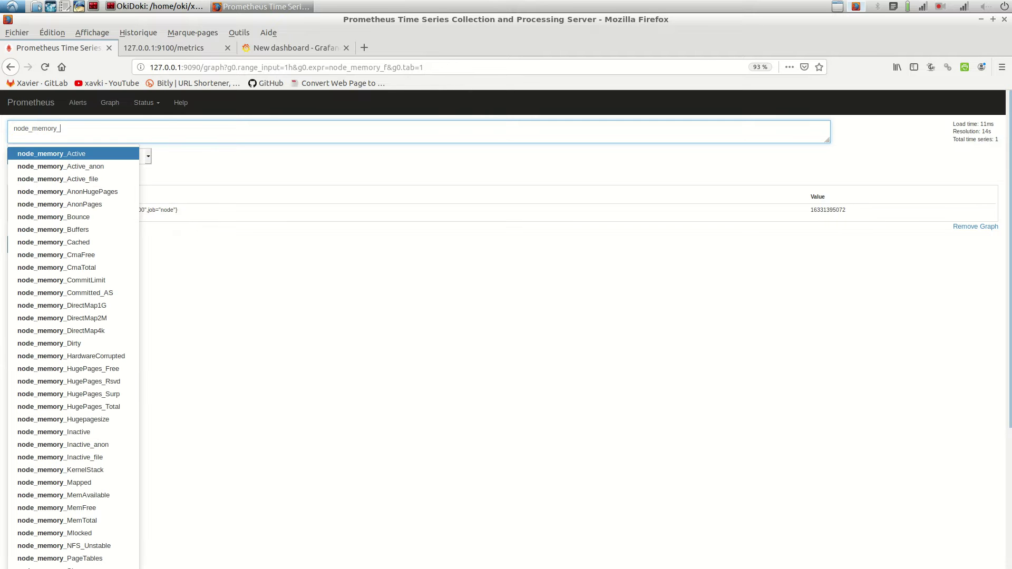
{"action": "type", "text": "Mem"}
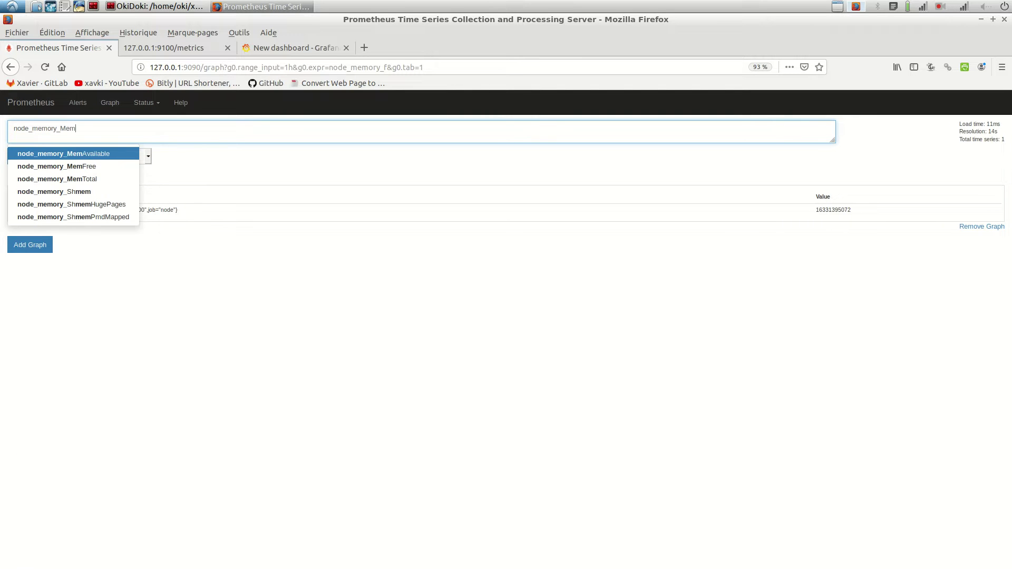
{"action": "key", "text": "Down"}
{"action": "key", "text": "Return"}
{"action": "key", "text": "Return"}
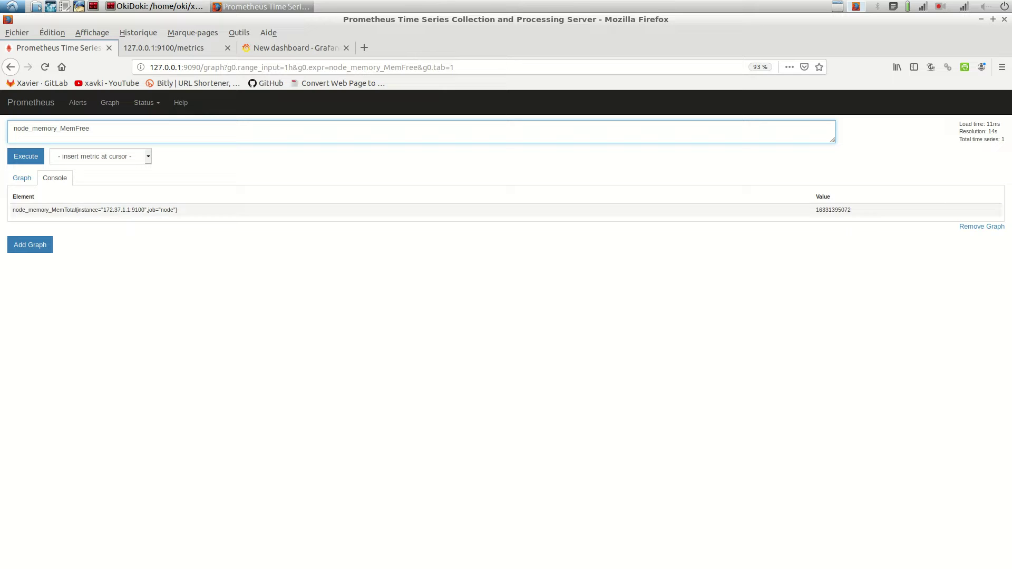
{"action": "key", "text": "Tab"}
{"action": "key", "text": "Return"}
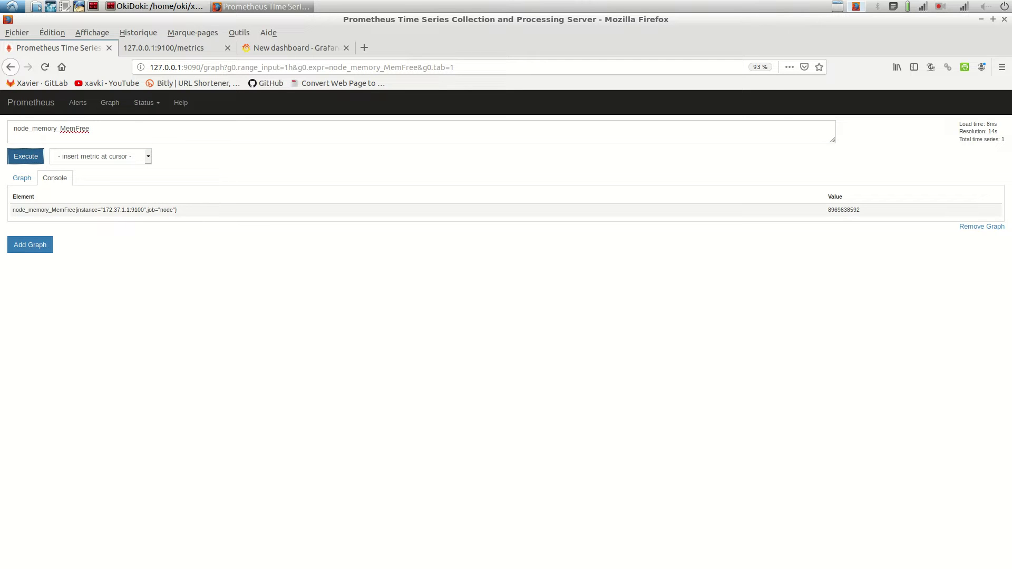
Step: Select the node_memory_MemFree expression and go back to the Grafana dashboard tab
{"action": "key", "text": "shift+Tab"}
{"action": "key", "text": "ctrl+c"}
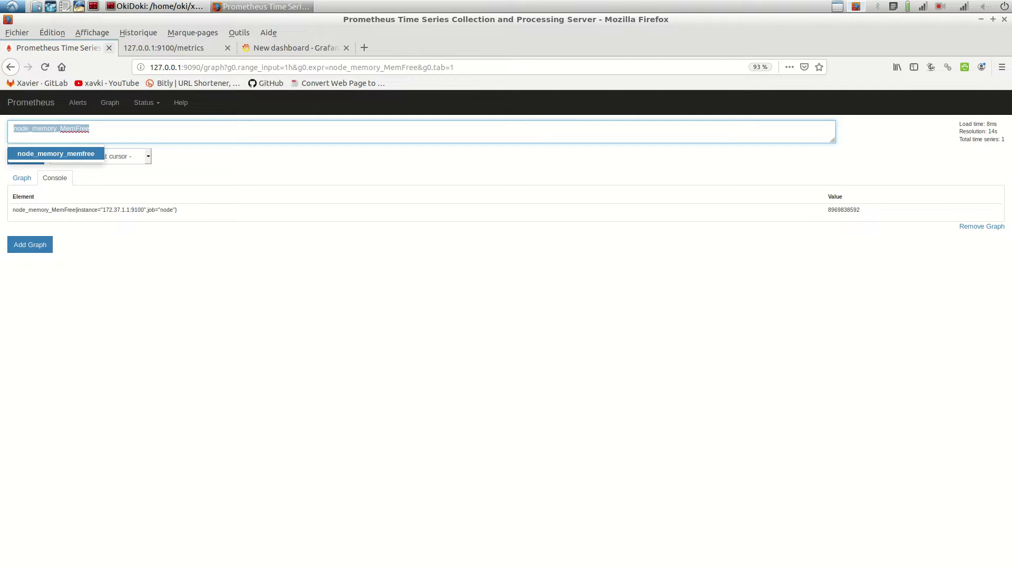
{"action": "left_click", "coordinate": [154, 6]}
{"action": "left_click", "coordinate": [261, 6]}
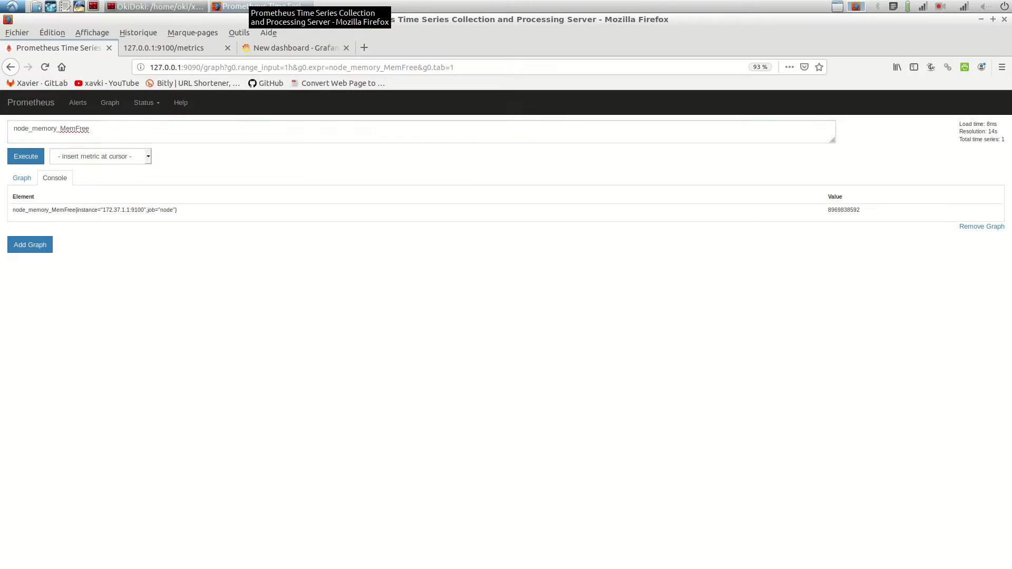
{"action": "left_click", "coordinate": [295, 47]}
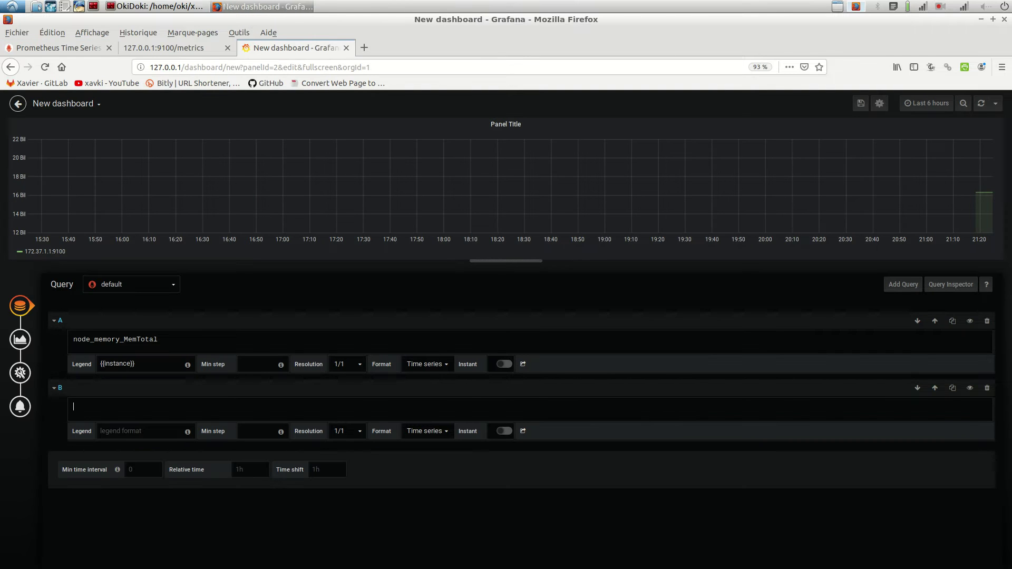
Step: Paste node_memory_MemFree into query B and save the dashboard as 'New dashboard Copy'
{"action": "key", "text": "ctrl+v"}
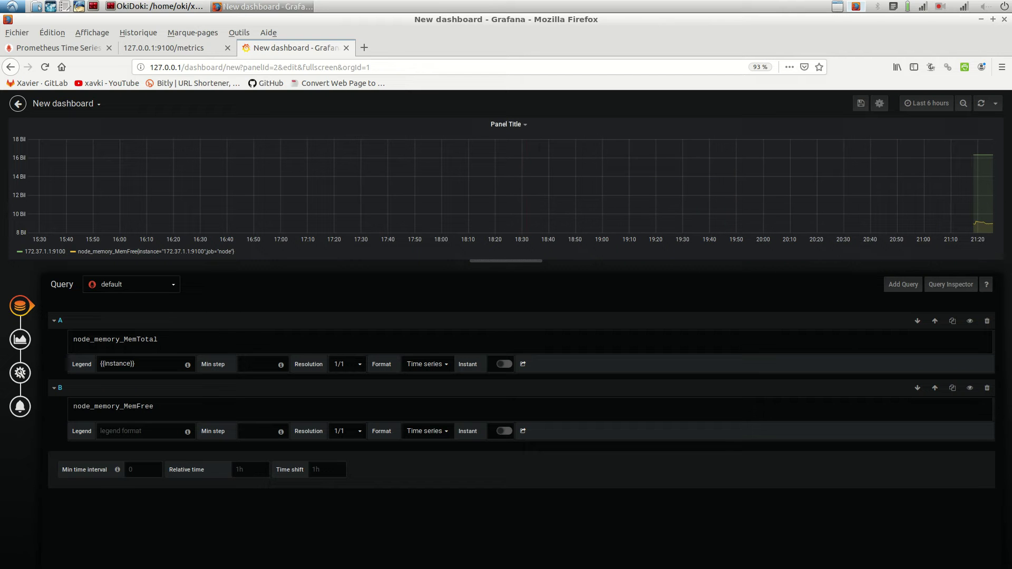
{"action": "left_click", "coordinate": [860, 104]}
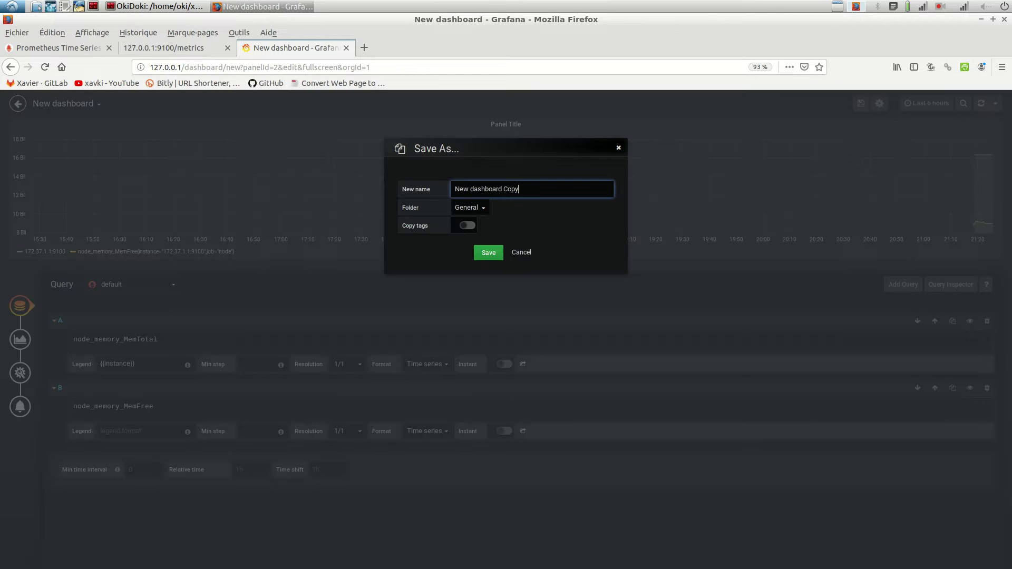
{"action": "left_click", "coordinate": [489, 252]}
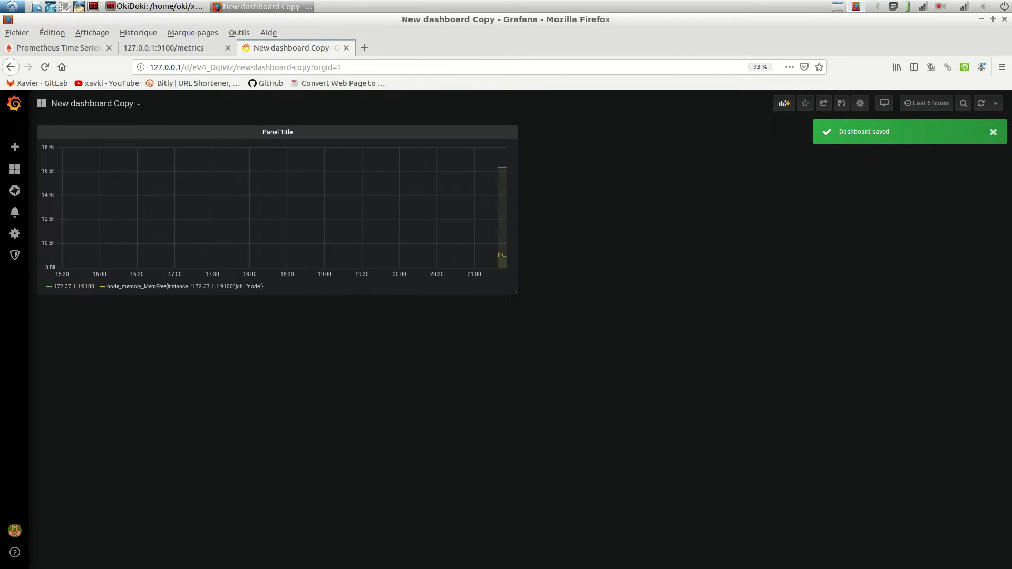
Step: View the memory panel full screen from the Panel Title menu, then switch to the OkiDoki terminal
{"action": "left_click", "coordinate": [280, 132]}
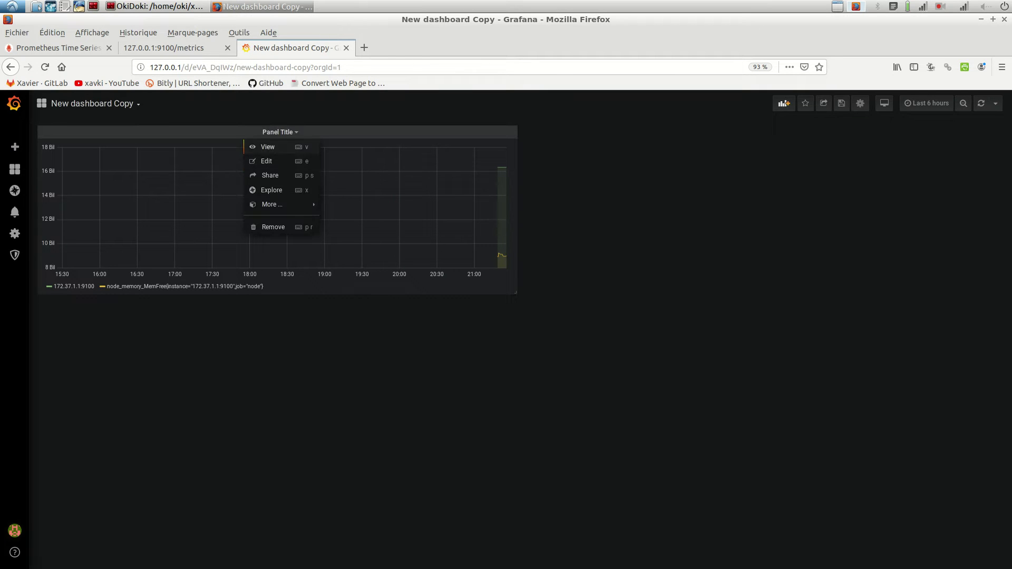
{"action": "left_click", "coordinate": [273, 147]}
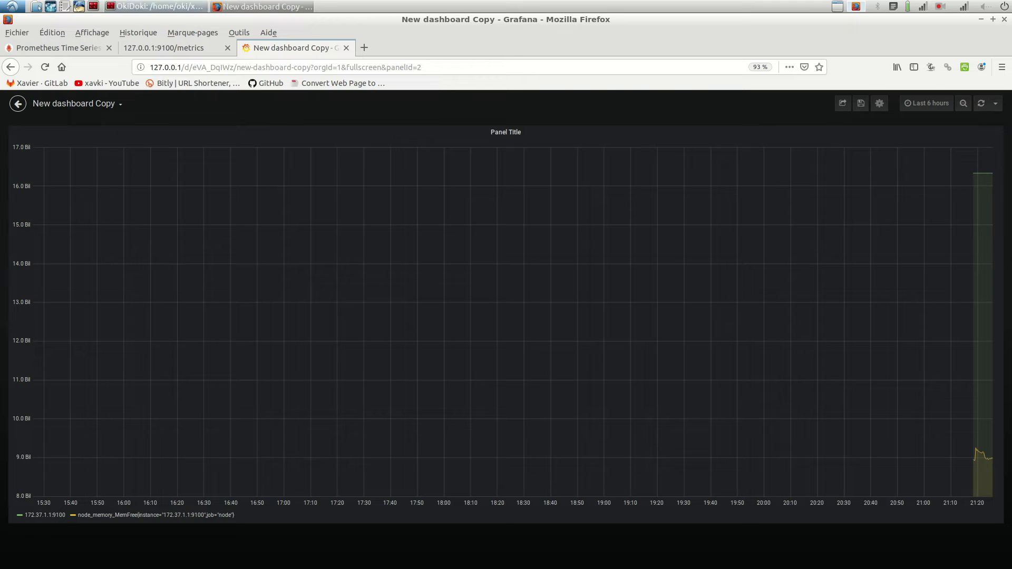
{"action": "left_click", "coordinate": [155, 7]}
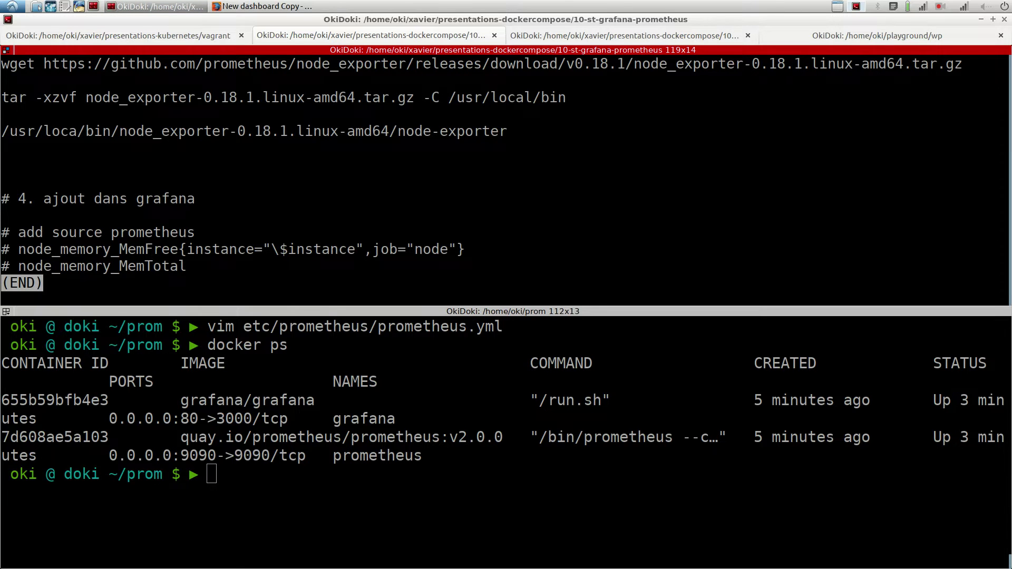
Step: Review docker-compose.yml in vim in the bottom terminal pane, then quit vim
{"action": "key", "text": "q"}
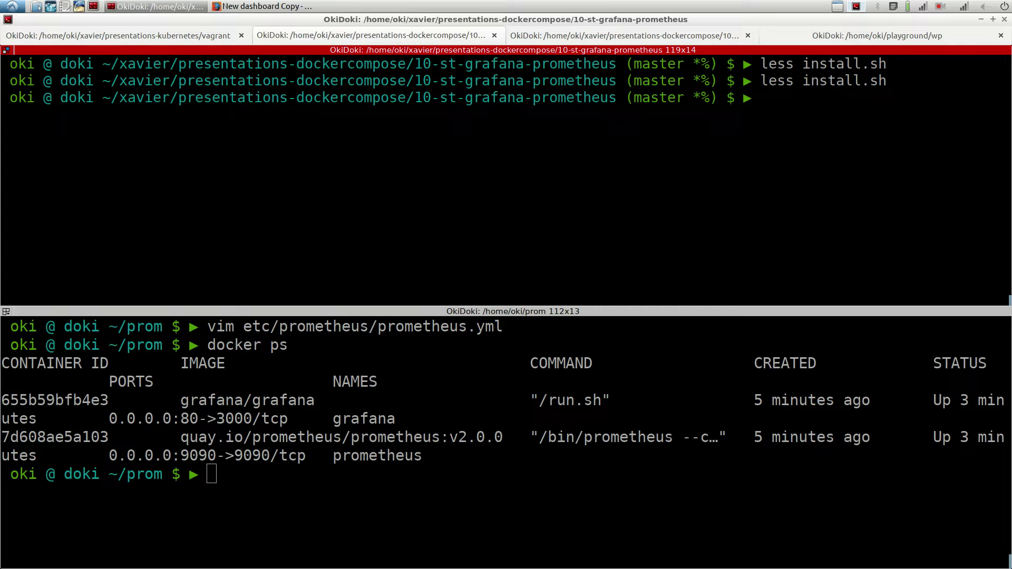
{"action": "key", "text": "alt+Down"}
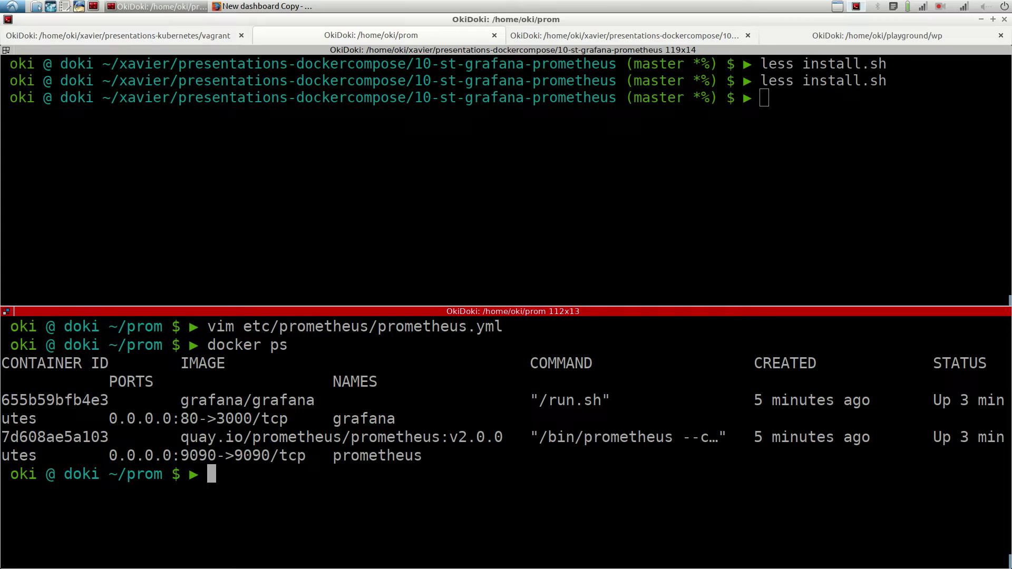
{"action": "type", "text": "vim docker-compose.yml"}
{"action": "key", "text": "Return"}
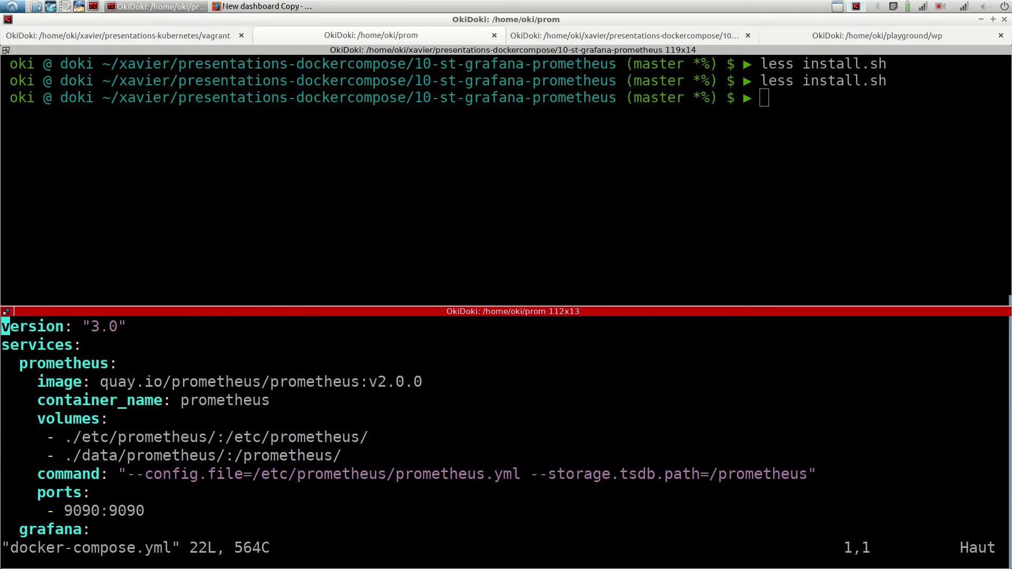
{"action": "key", "text": "ctrl+shift+x"}
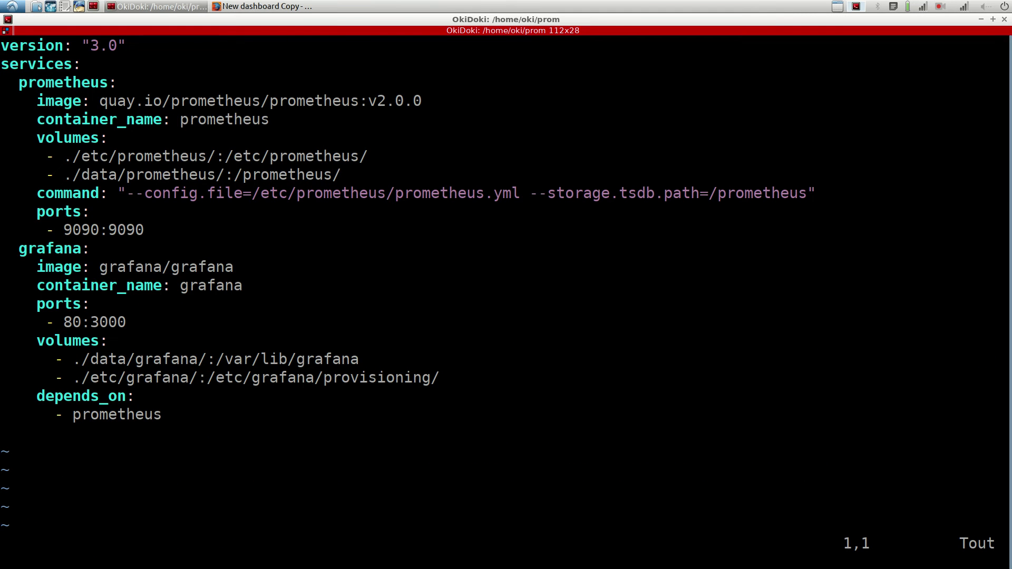
{"action": "type", "text": ":q"}
{"action": "key", "text": "Return"}
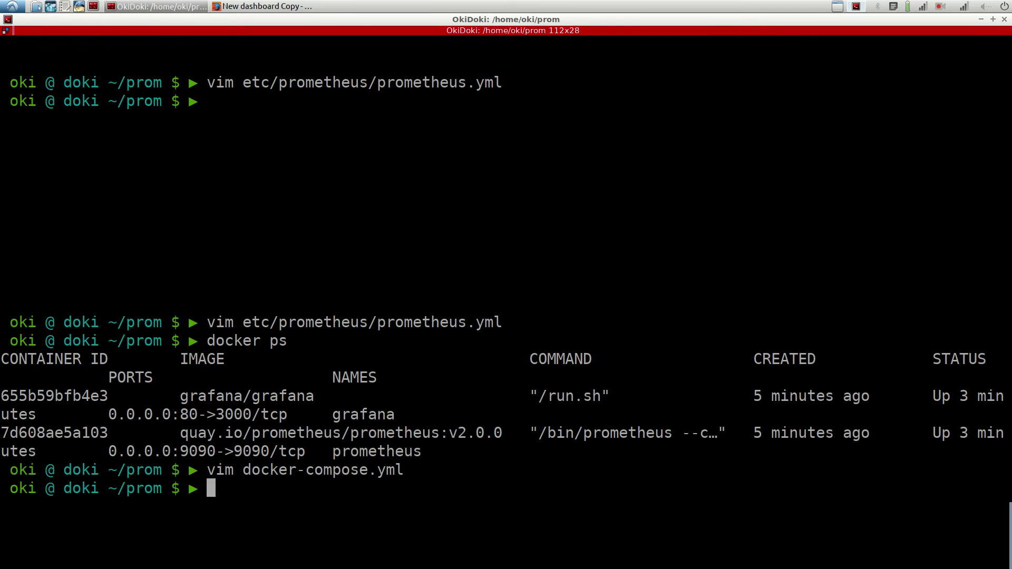
Step: Run docker-compose down in ~/prom to stop the grafana and prometheus containers
{"action": "type", "text": "docker"}
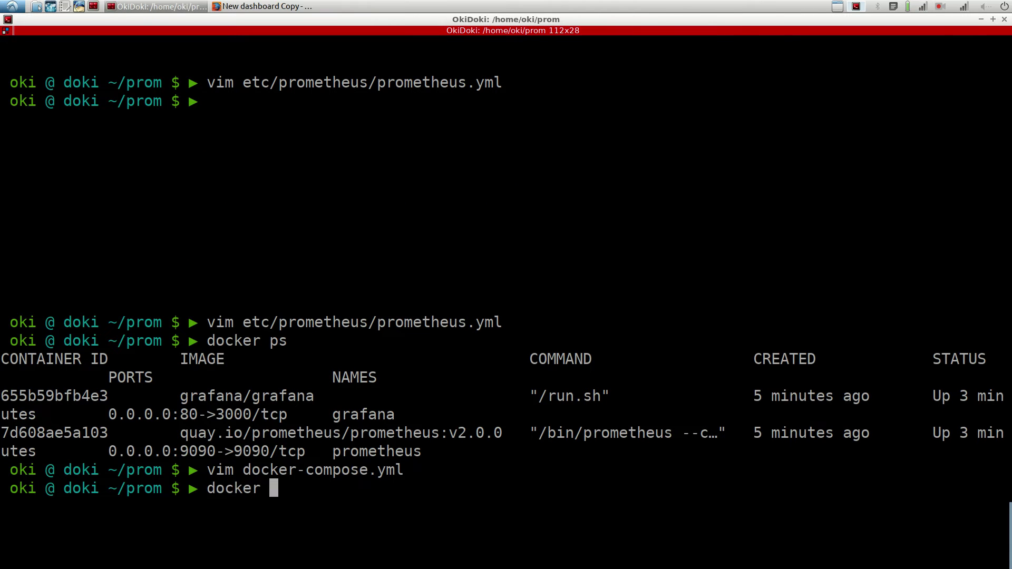
{"action": "key", "text": "BackSpace"}
{"action": "type", "text": "-co"}
{"action": "key", "text": "Tab"}
{"action": "type", "text": "down"}
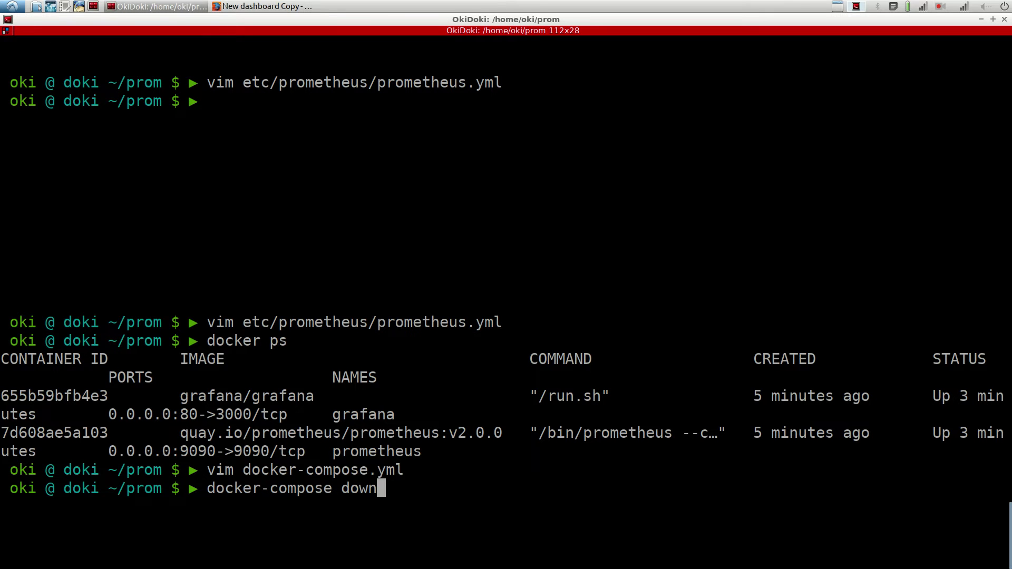
{"action": "key", "text": "Return"}
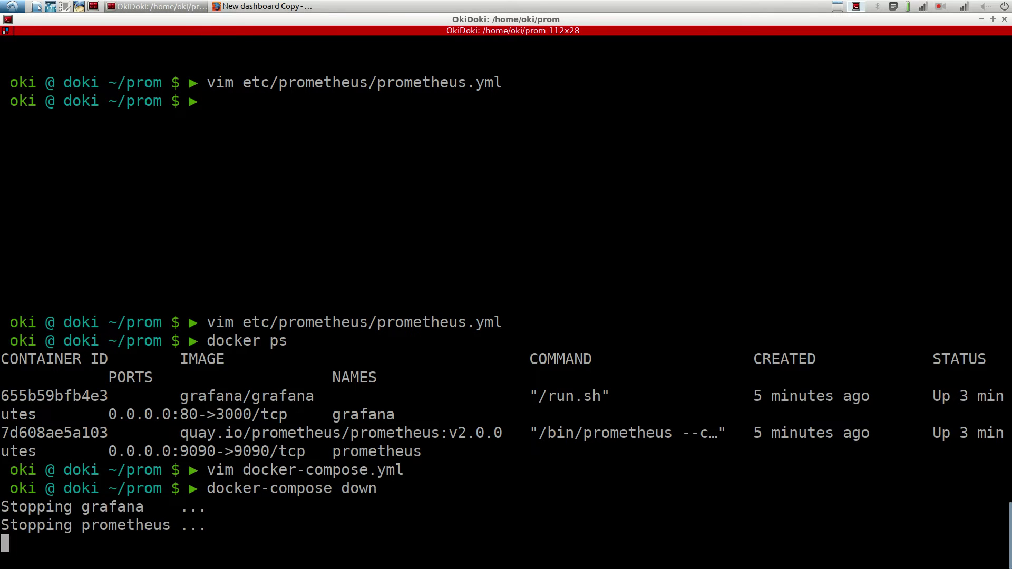
Step: Reload the Prometheus page in Firefox to confirm it is unreachable
{"action": "key", "text": "alt+Tab"}
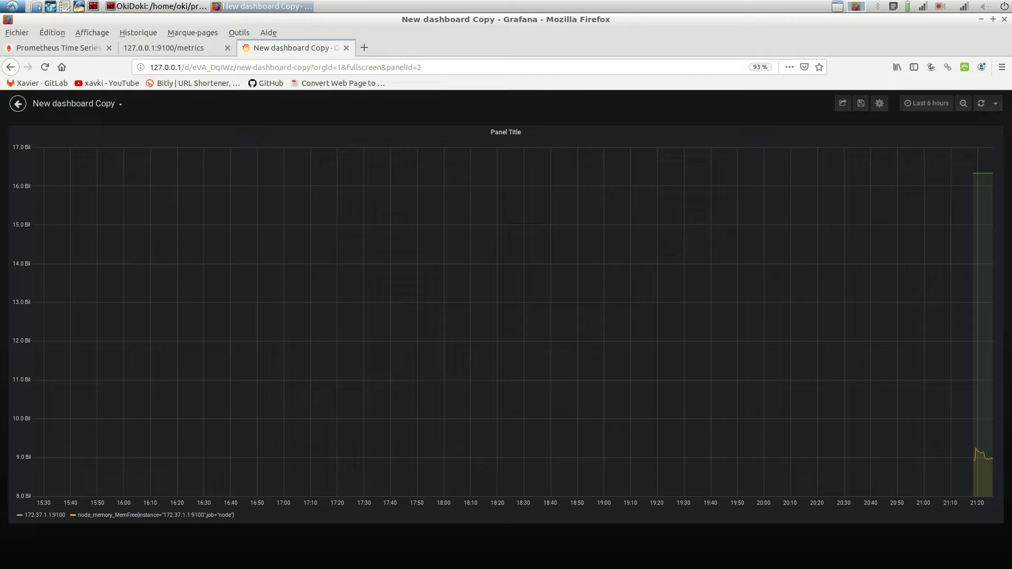
{"action": "left_click", "coordinate": [58, 48]}
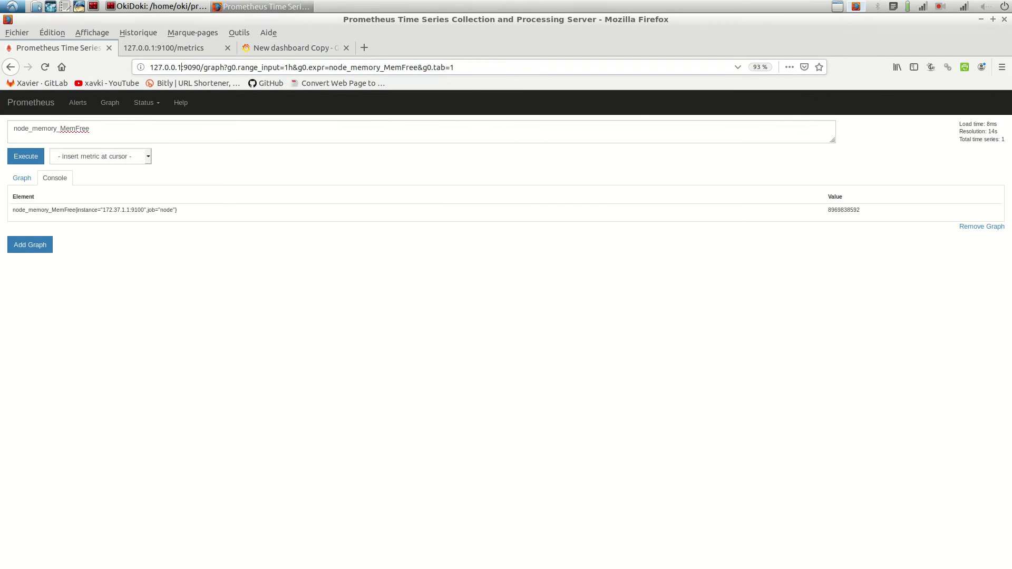
{"action": "key", "text": "Return"}
Step: Run docker-compose up -d to recreate the prometheus and grafana containers in the background
{"action": "key", "text": "alt+Tab"}
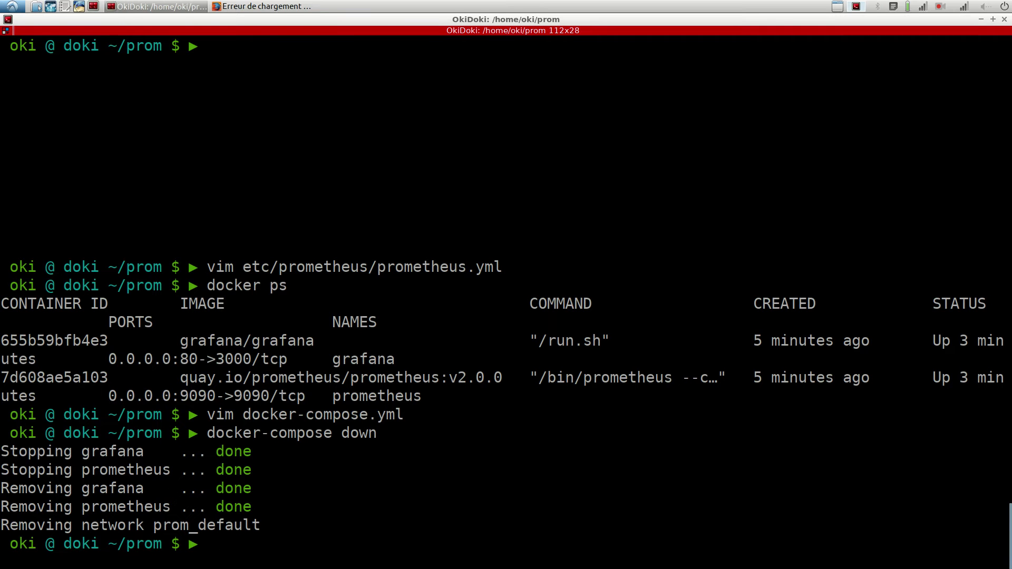
{"action": "key", "text": "Up"}
{"action": "key", "text": "BackSpace"}
{"action": "key", "text": "BackSpace"}
{"action": "key", "text": "BackSpace"}
{"action": "key", "text": "BackSpace"}
{"action": "type", "text": "up -d"}
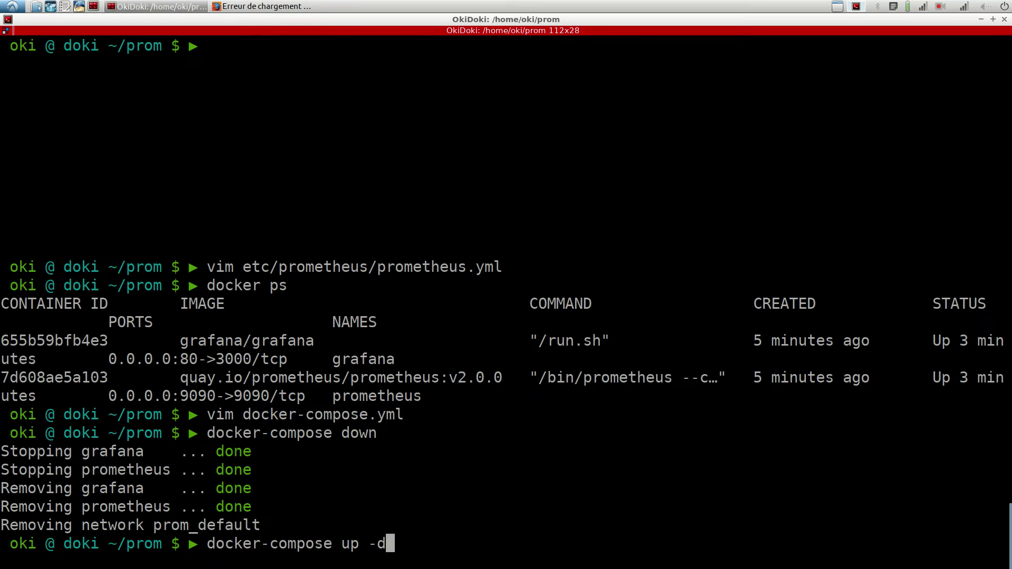
{"action": "key", "text": "Return"}
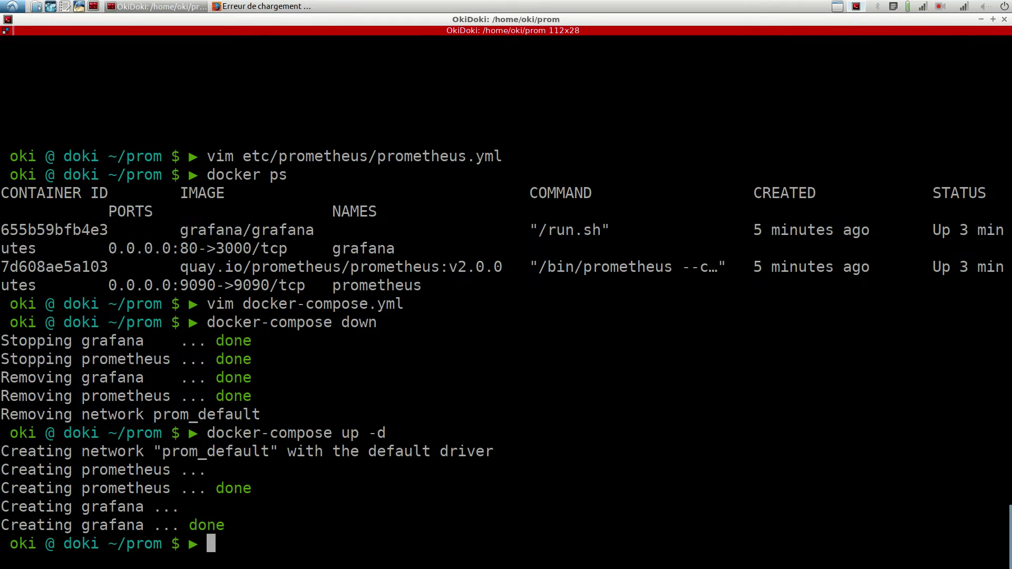
{"action": "left_click", "coordinate": [262, 6]}
Step: Trim the Prometheus address to 127.0.0.1:9090/graph and load the plain graph page
{"action": "left_click", "coordinate": [291, 47]}
{"action": "left_click", "coordinate": [53, 48]}
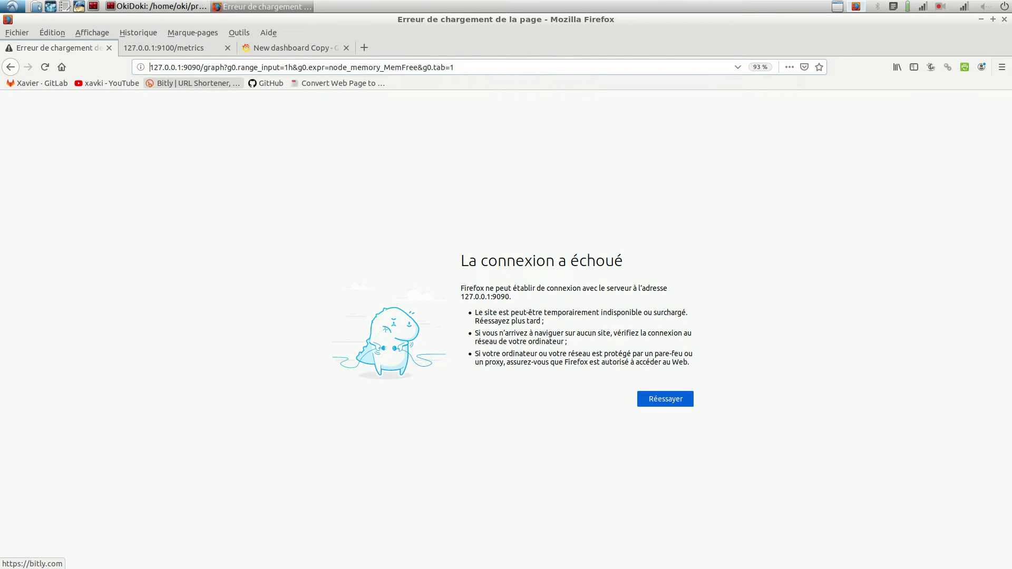
{"action": "left_click_drag", "start_coordinate": [208, 67], "coordinate": [454, 67]}
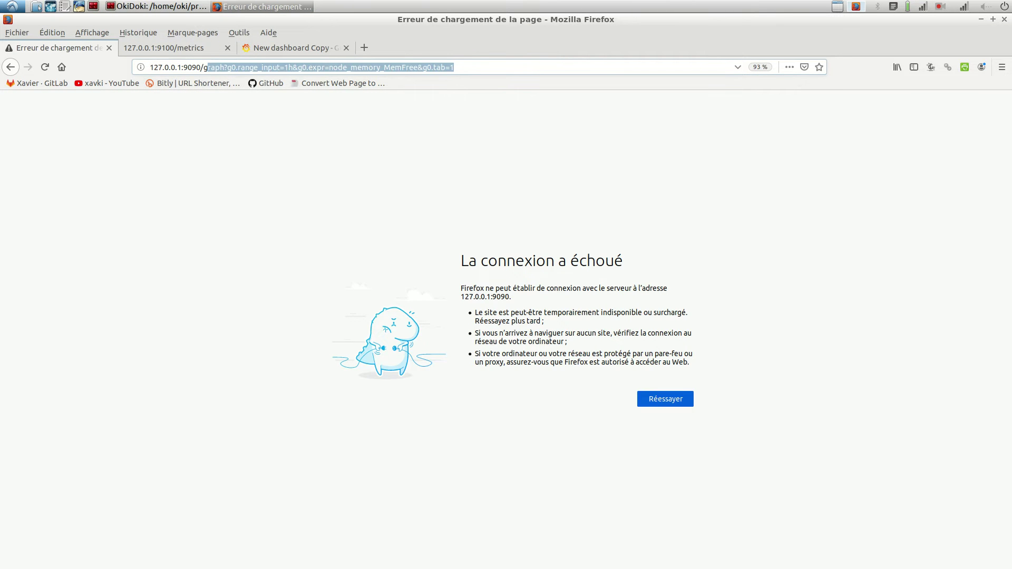
{"action": "key", "text": "BackSpace"}
{"action": "key", "text": "Return"}
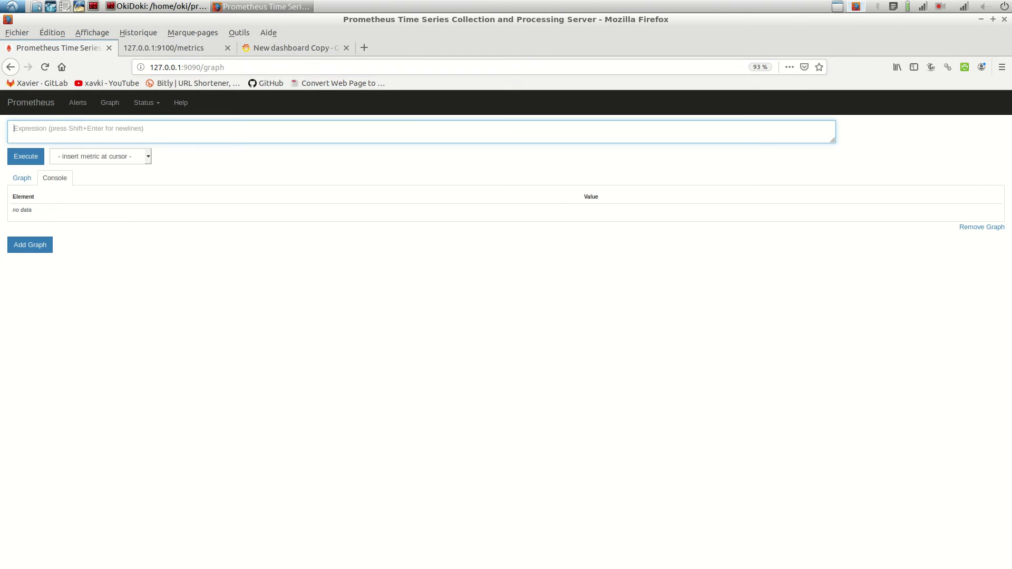
{"action": "left_click", "coordinate": [100, 156]}
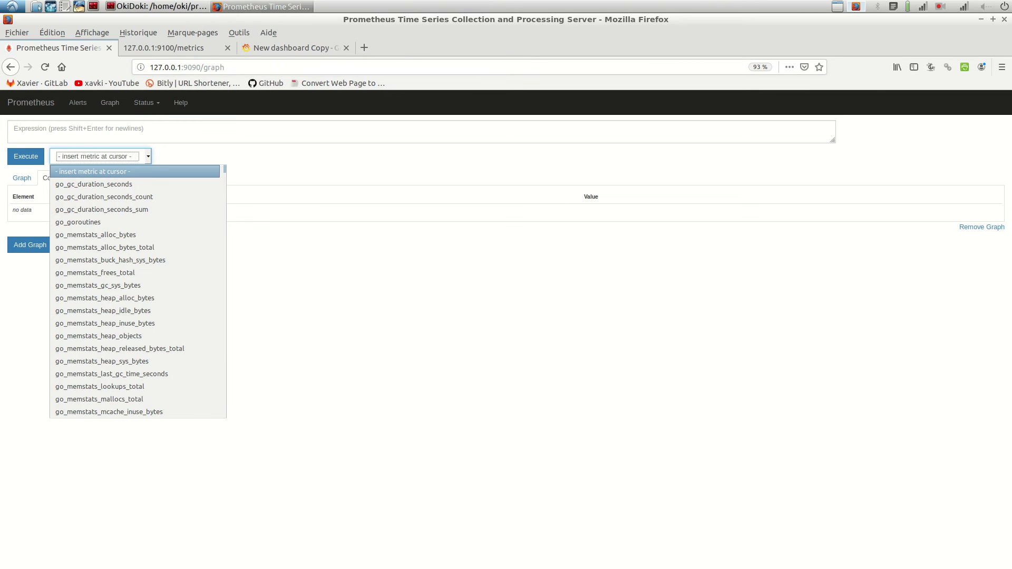
{"action": "key", "text": "Escape"}
{"action": "left_click", "coordinate": [14, 129]}
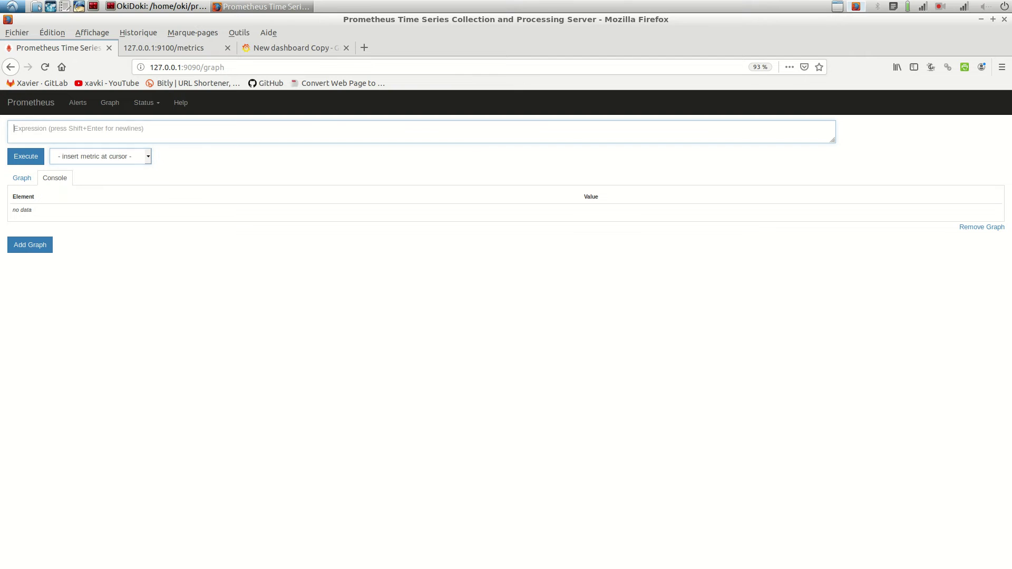
{"action": "type", "text": "e"}
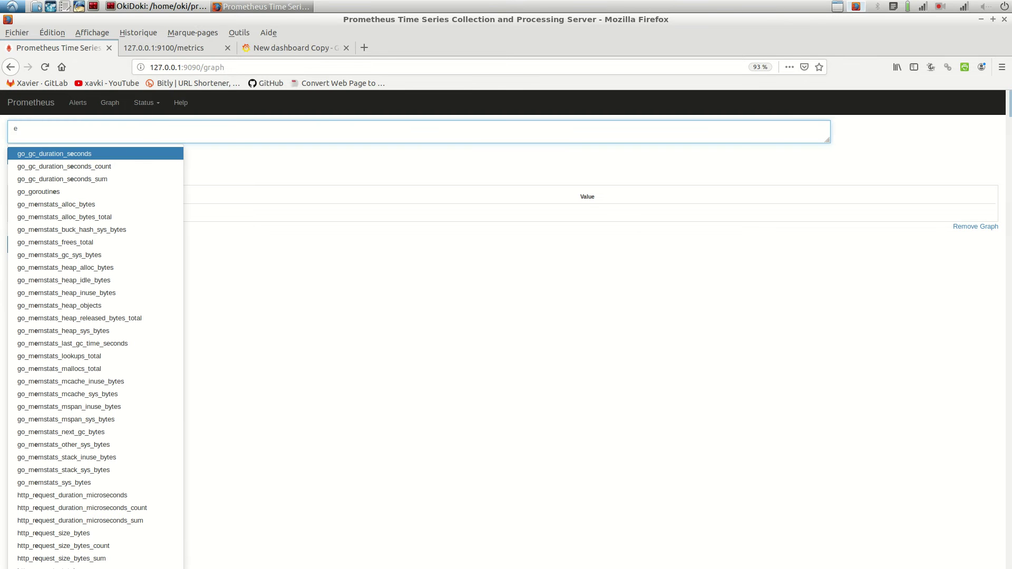
{"action": "key", "text": "BackSpace"}
{"action": "type", "text": "memory"}
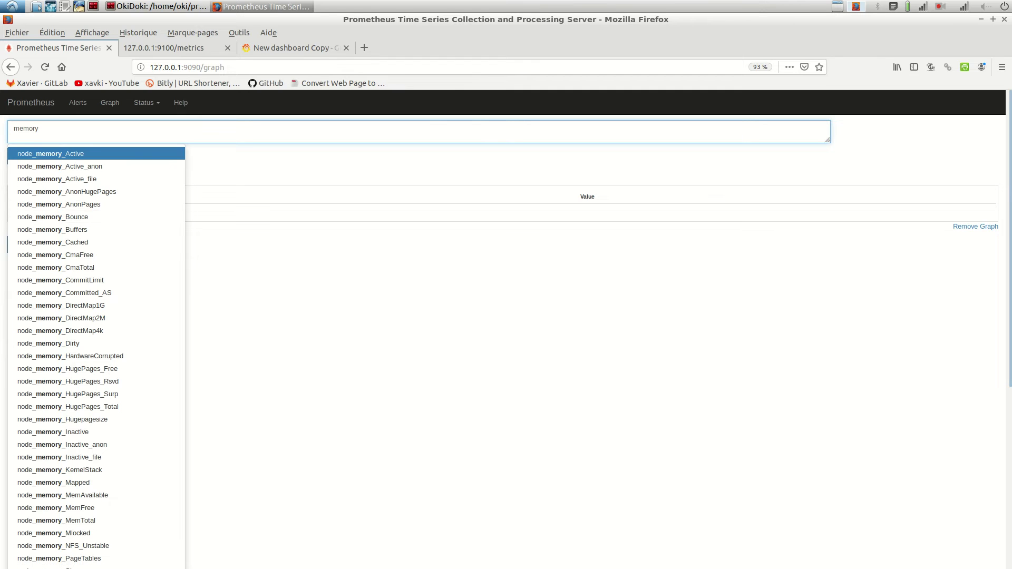
{"action": "type", "text": "_fre"}
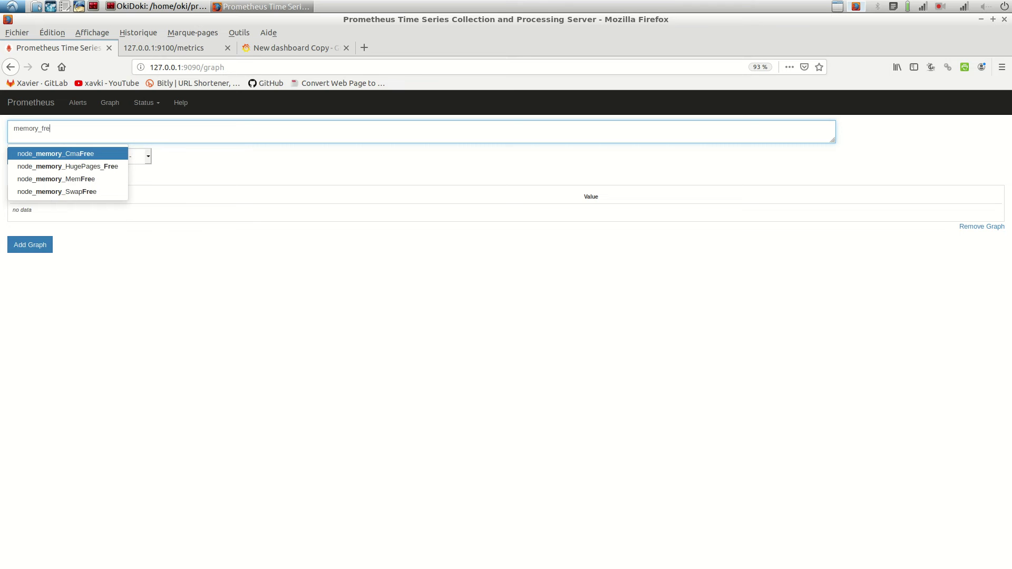
{"action": "key", "text": "Up"}
{"action": "key", "text": "Up"}
{"action": "key", "text": "Return"}
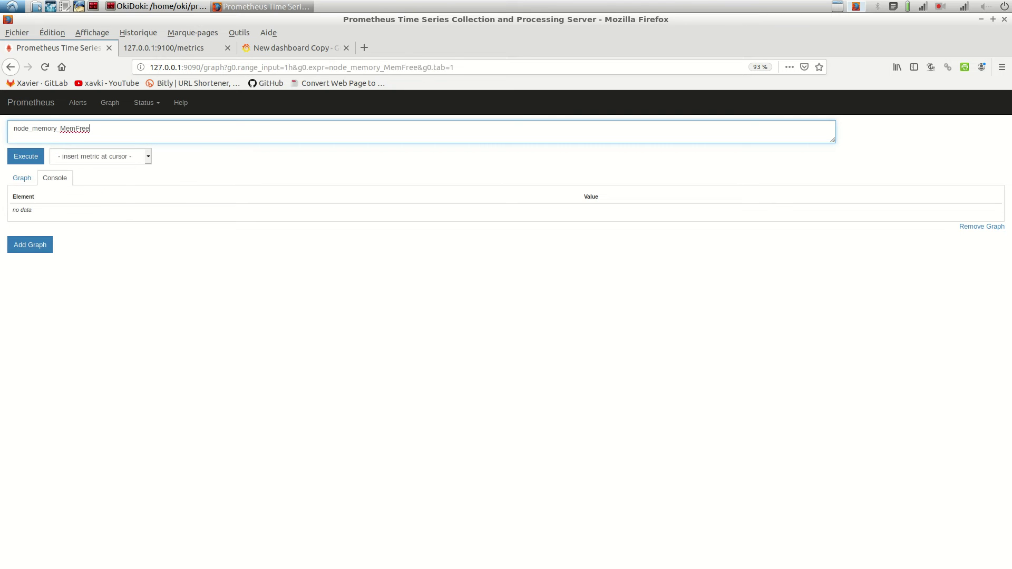
{"action": "key", "text": "Tab"}
{"action": "key", "text": "Return"}
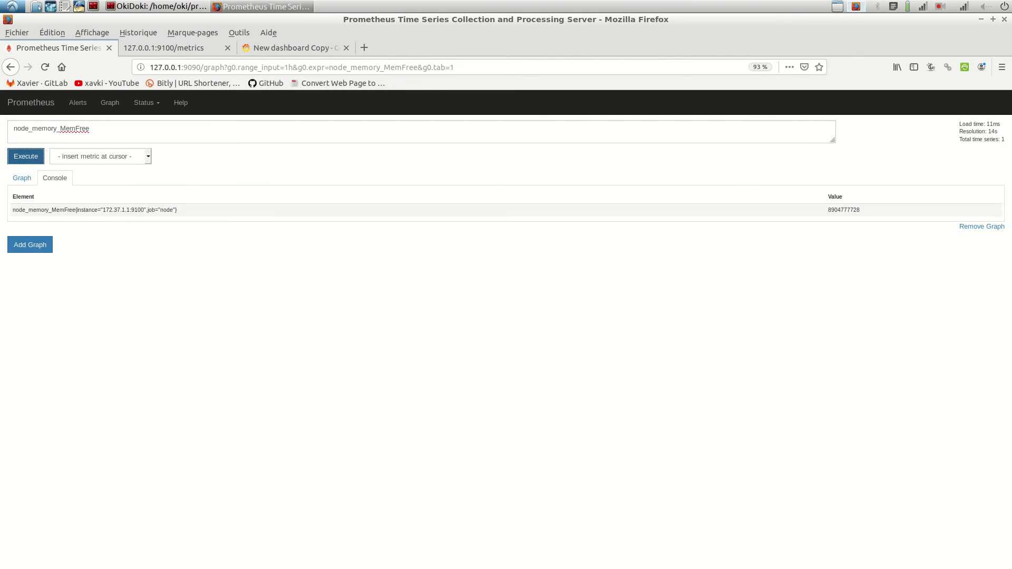
{"action": "key", "text": "ctrl+shift+Tab"}
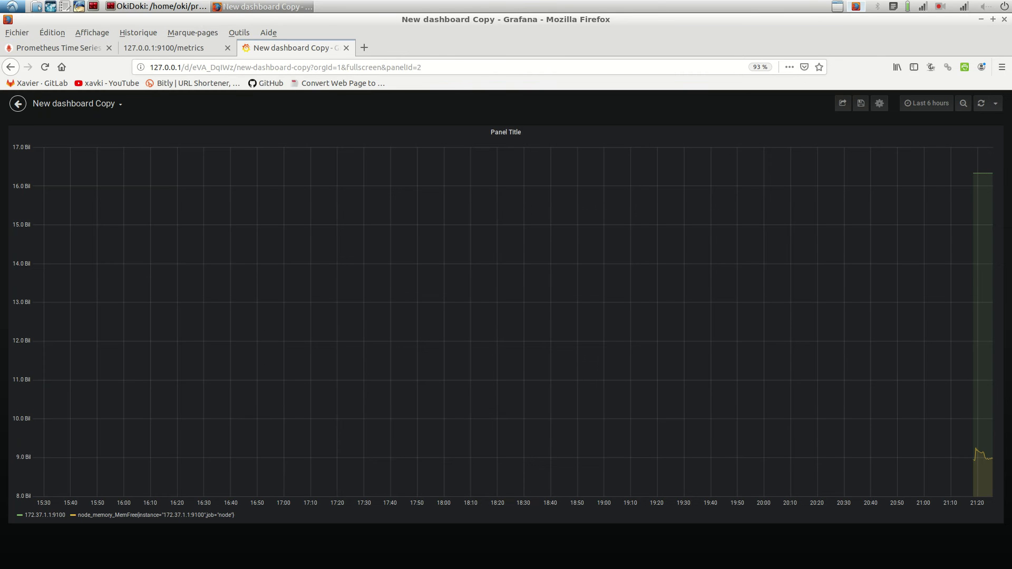
Step: Reload the New dashboard Copy with F5 and compare it against the terminal and Prometheus tabs
{"action": "left_click", "coordinate": [995, 104]}
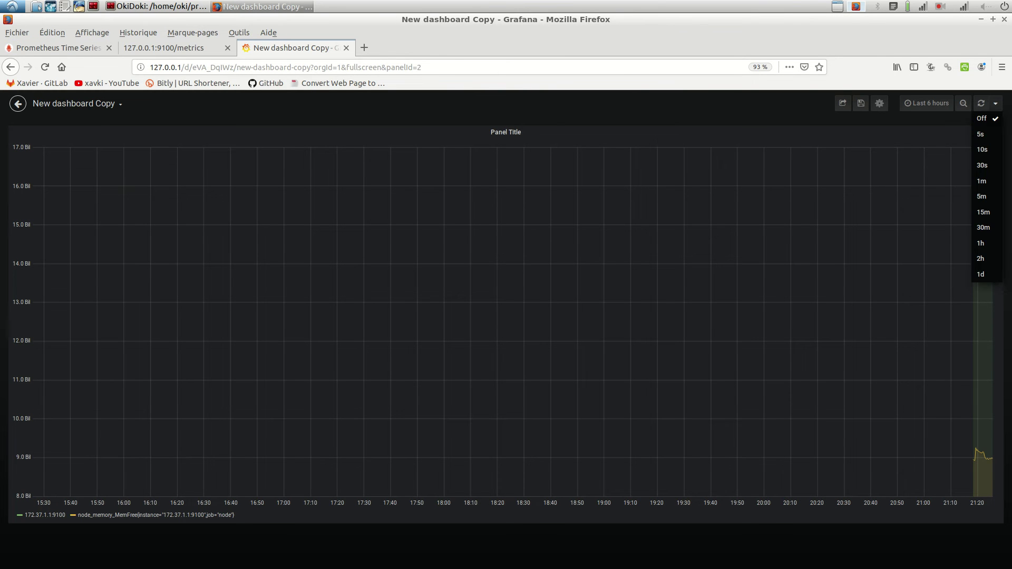
{"action": "key", "text": "Escape"}
{"action": "key", "text": "F5"}
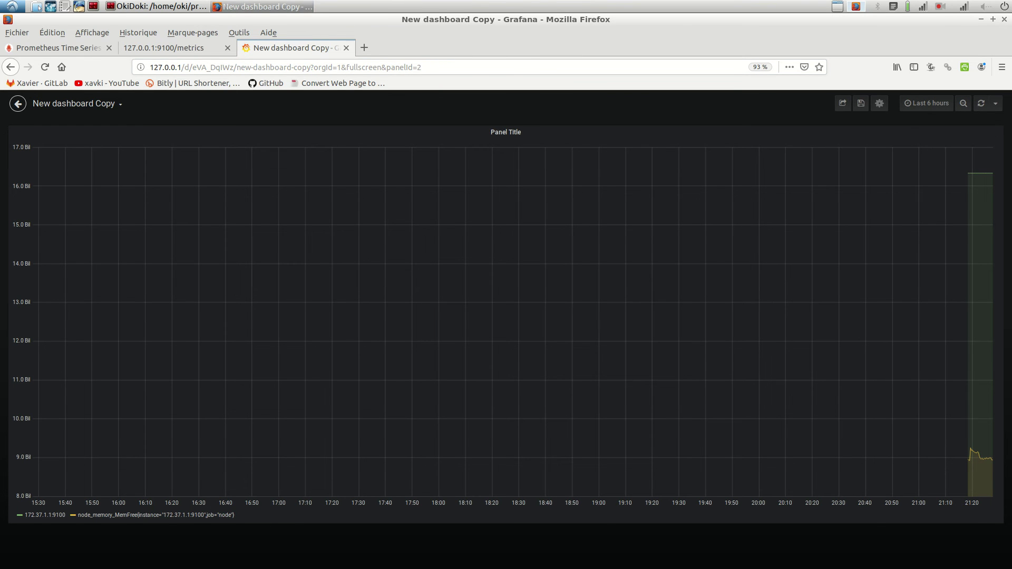
{"action": "key", "text": "alt+Tab"}
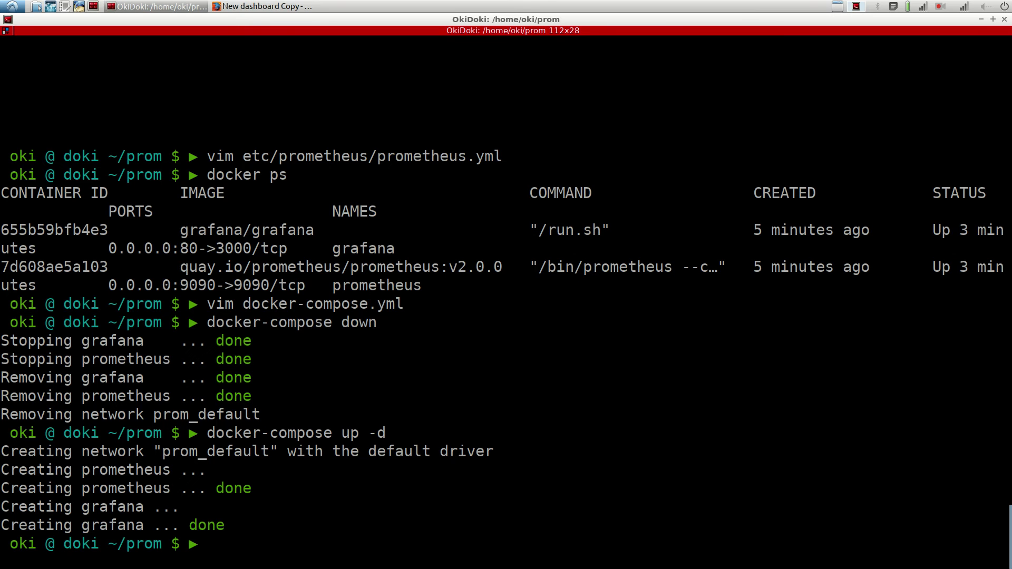
{"action": "key", "text": "alt+Tab"}
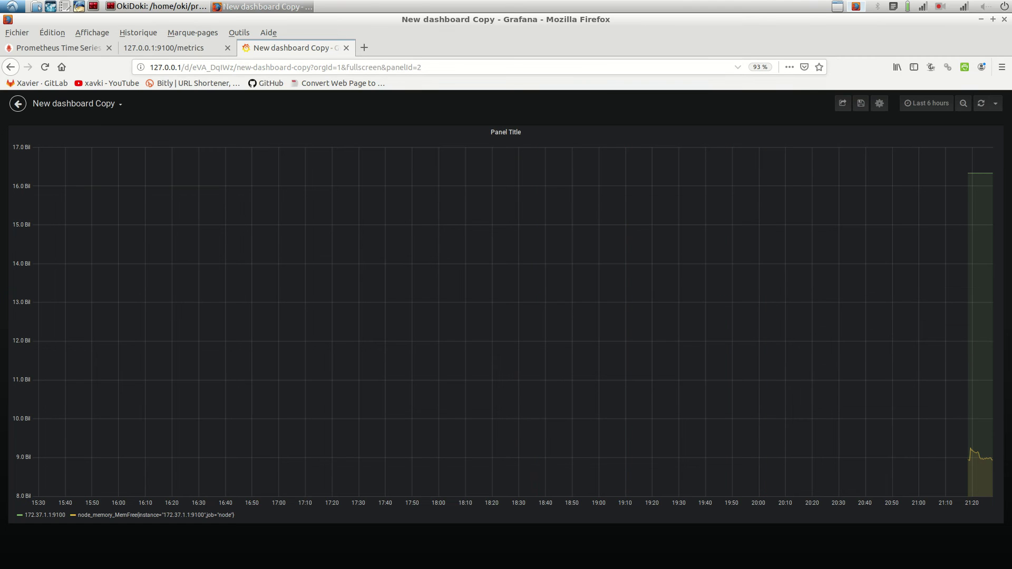
{"action": "key", "text": "ctrl+Tab"}
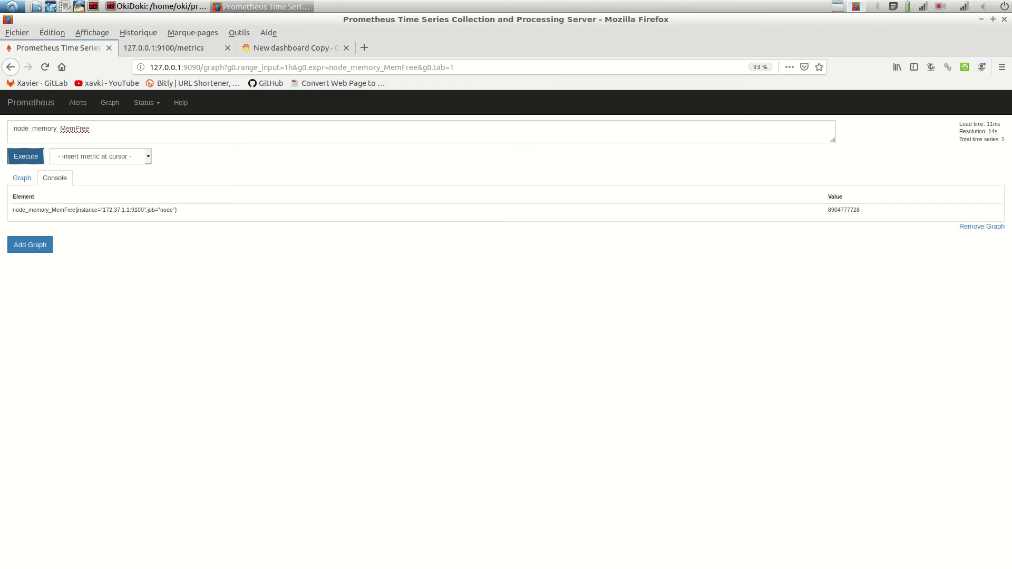
{"action": "key", "text": "ctrl+shift+Tab"}
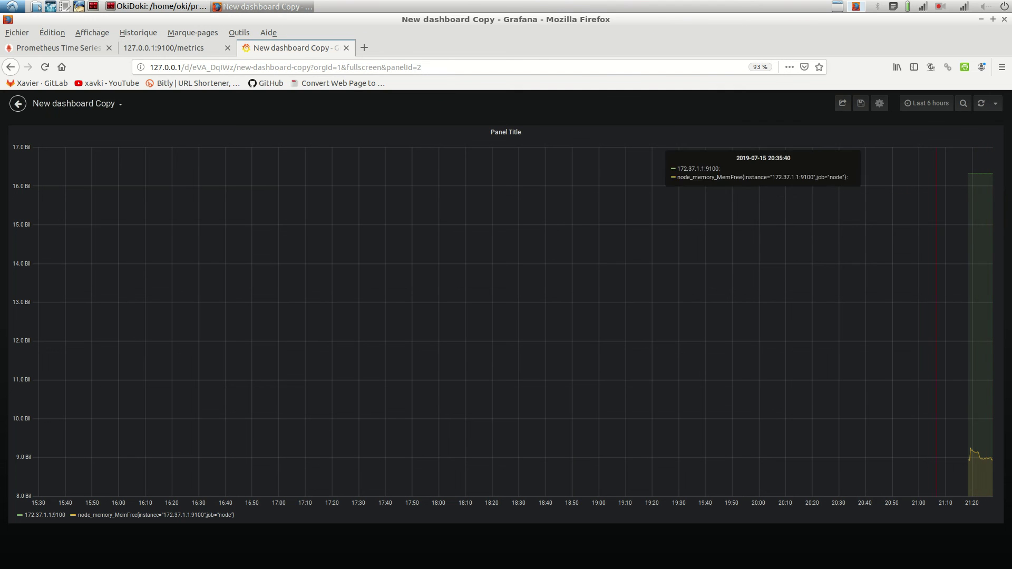
{"action": "key", "text": "ctrl+Tab"}
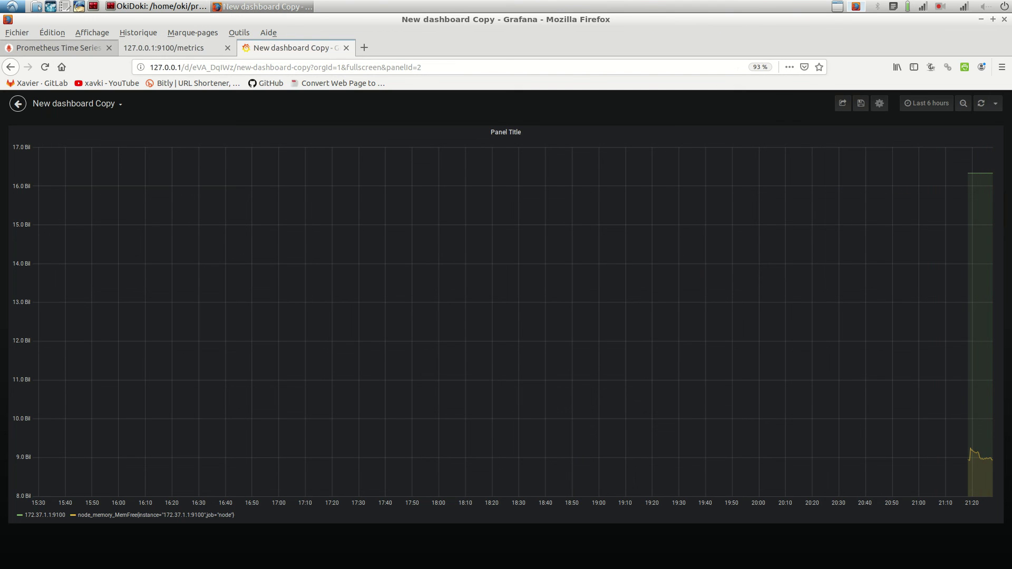